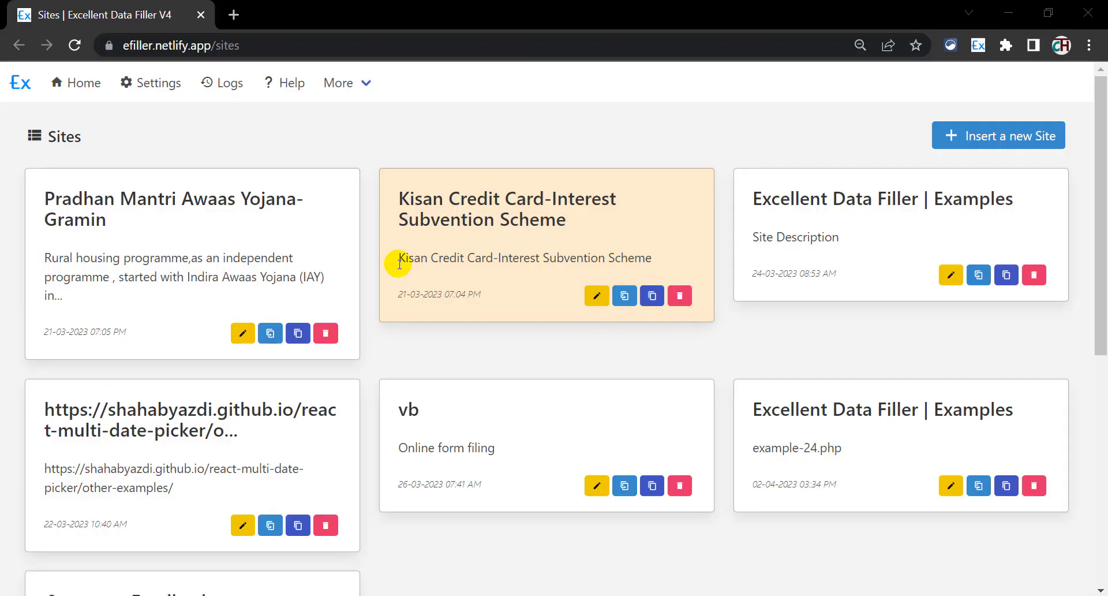
# - View the Changelog page, then open the Help documentation home page in a new tab
pyautogui.click(358, 83)
pyautogui.click(343, 119)
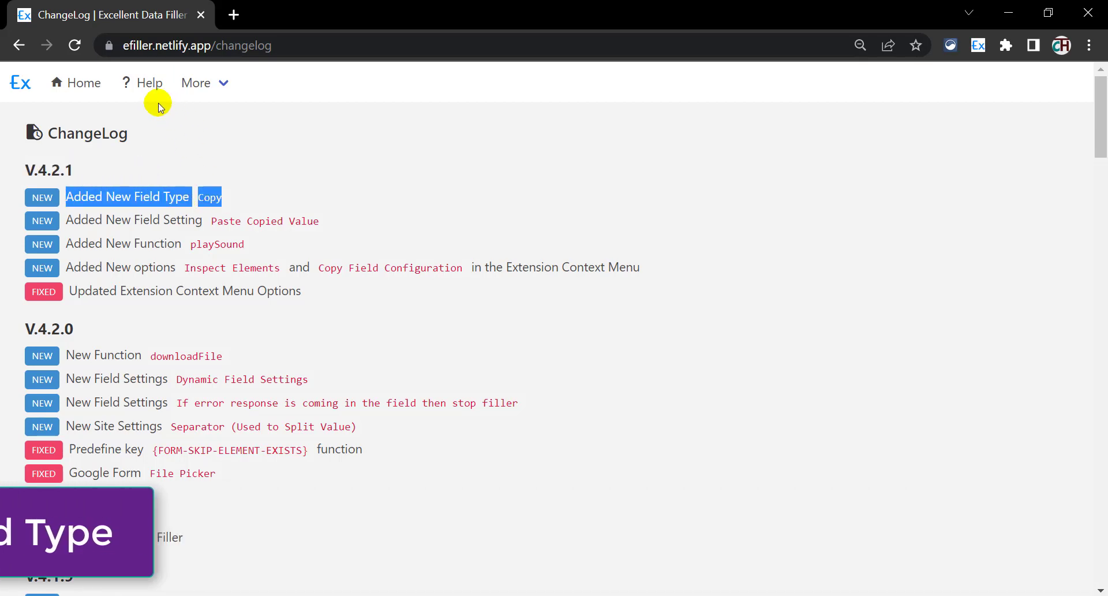
pyautogui.rightClick(150, 83)
pyautogui.click(178, 100)
pyautogui.click(289, 15)
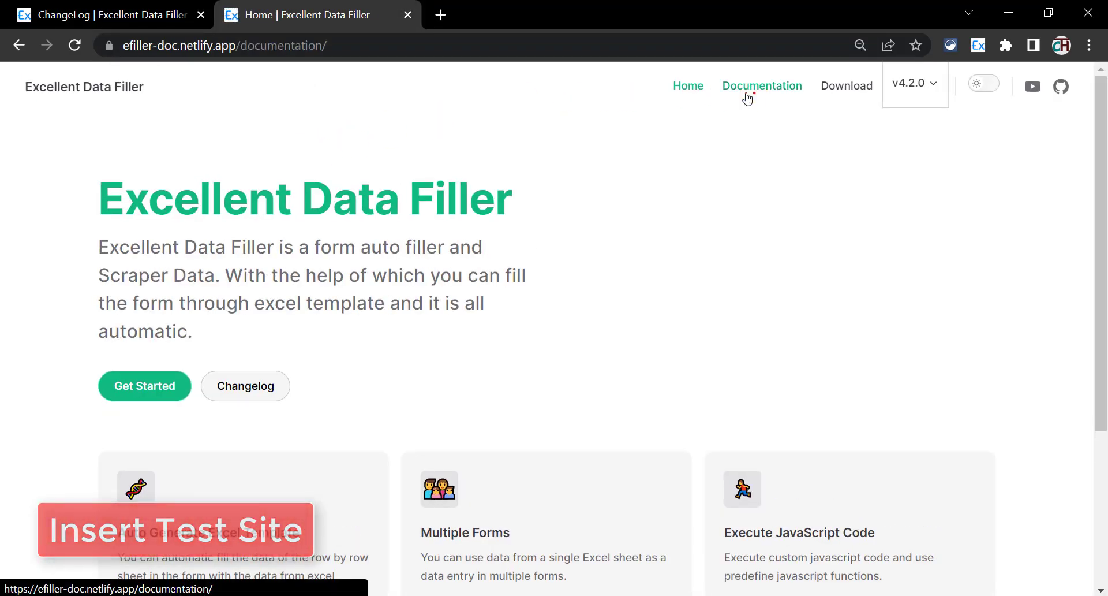
# - Open the Example - 1 test form from the Testing documentation and close the documentation tab
pyautogui.click(747, 95)
pyautogui.scroll(-10, 81, 433)
pyautogui.scroll(-5, 75, 452)
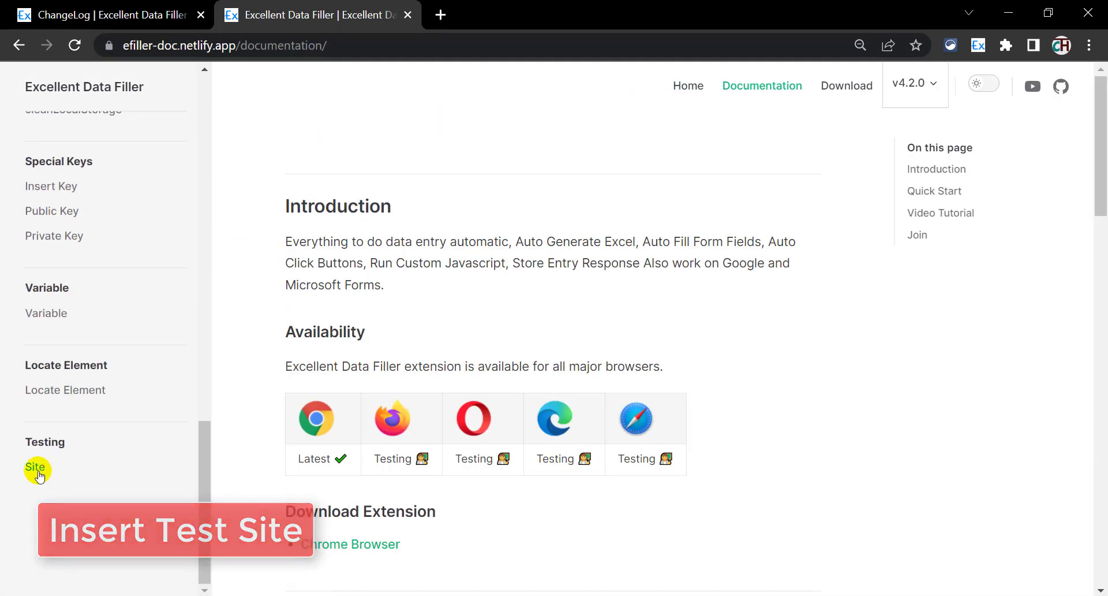
pyautogui.click(352, 305)
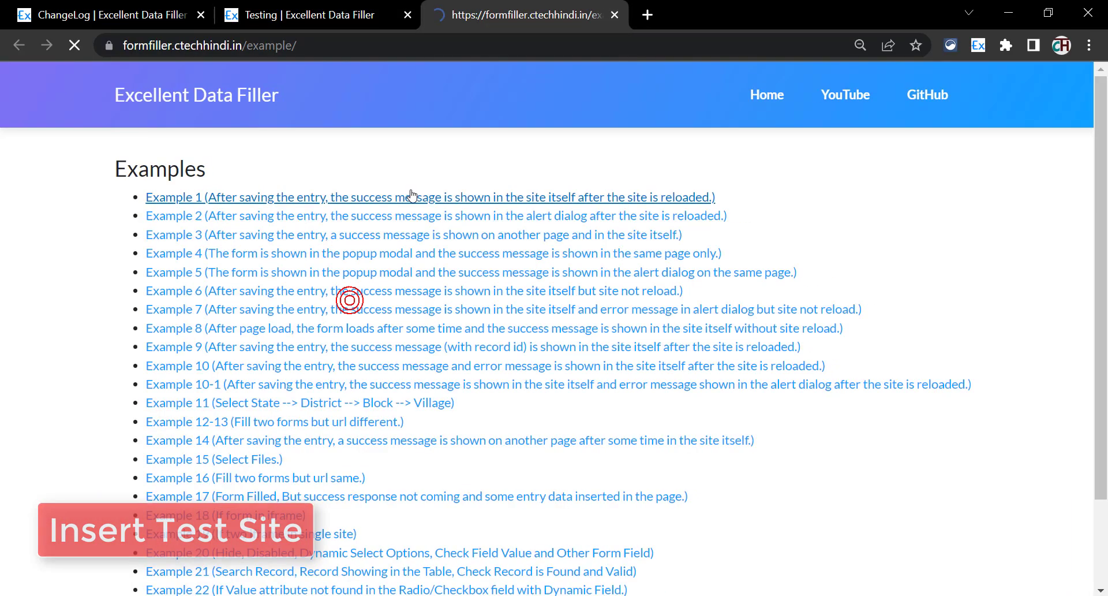
pyautogui.click(407, 15)
pyautogui.scroll(-7, 173, 196)
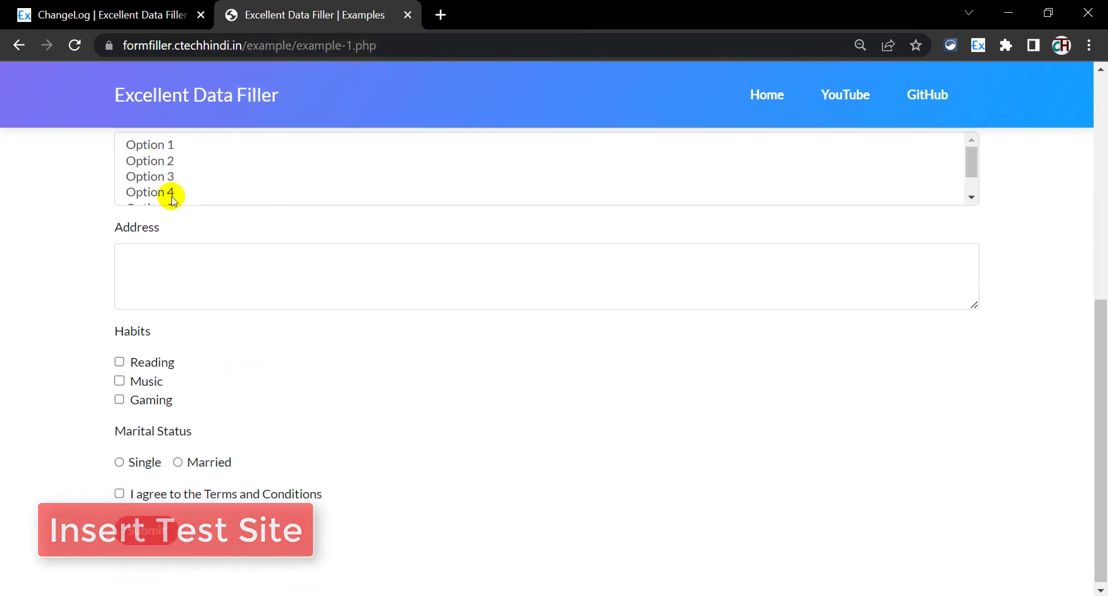
pyautogui.scroll(7, 173, 198)
# - Insert the Example - 1 page as a new site and open that site for editing
pyautogui.rightClick(280, 196)
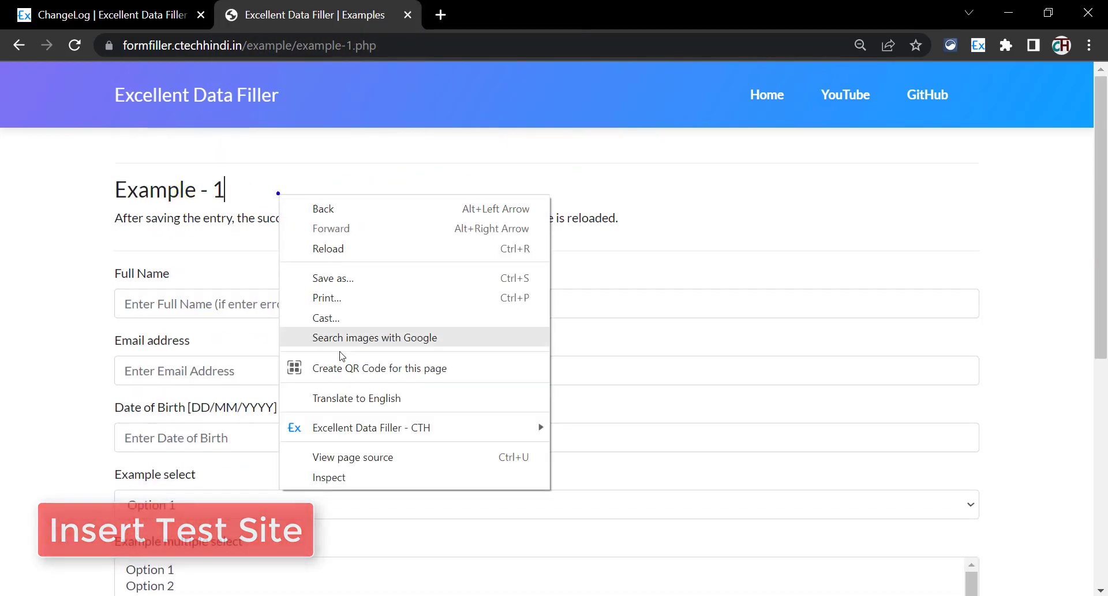
pyautogui.click(360, 427)
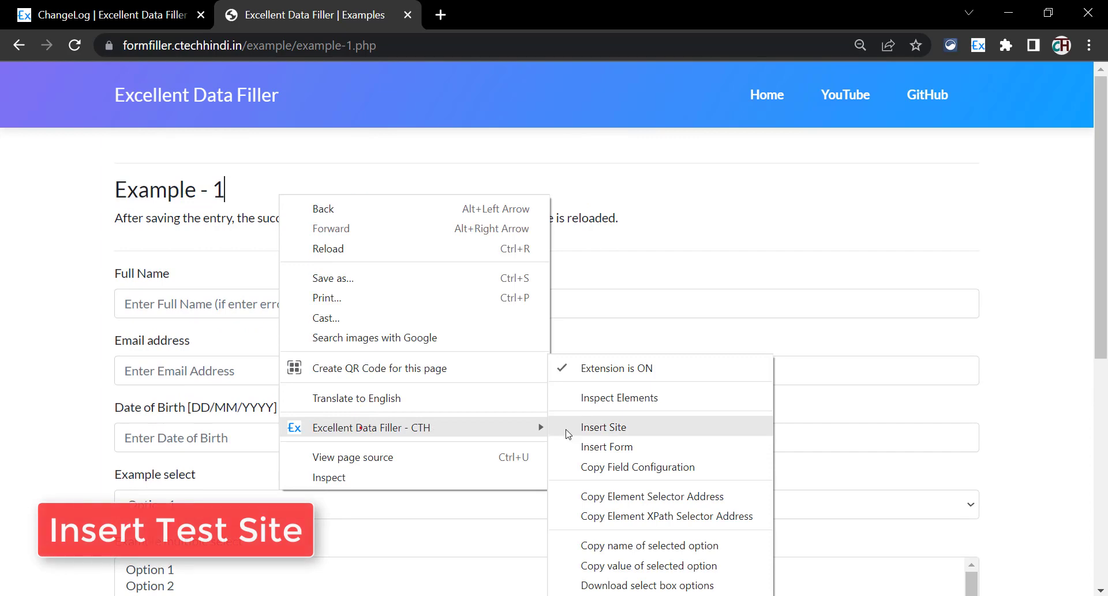
pyautogui.click(626, 429)
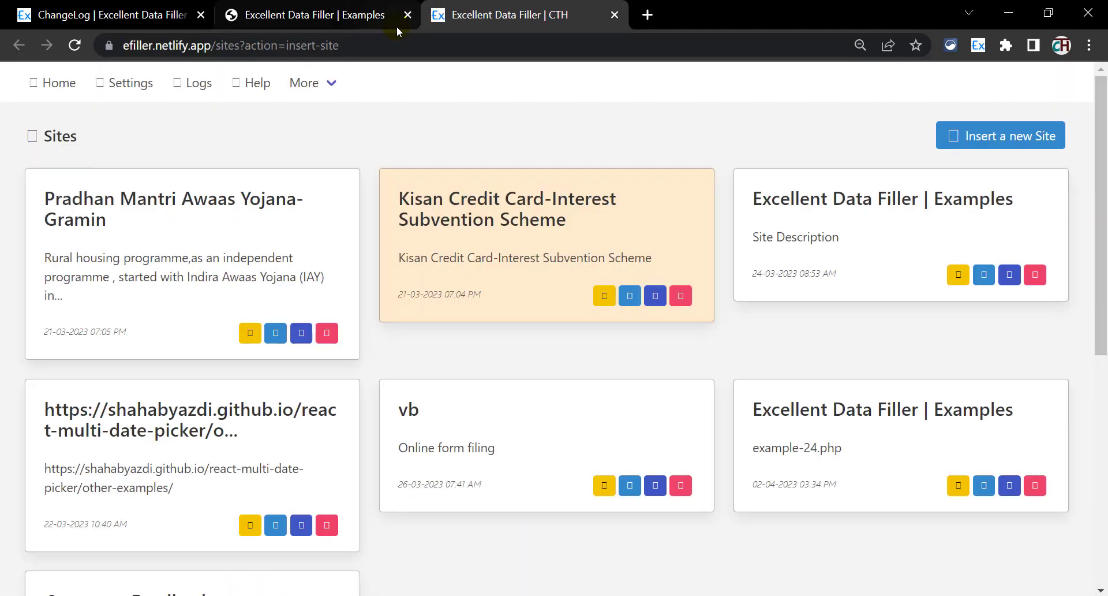
pyautogui.scroll(-7, 519, 179)
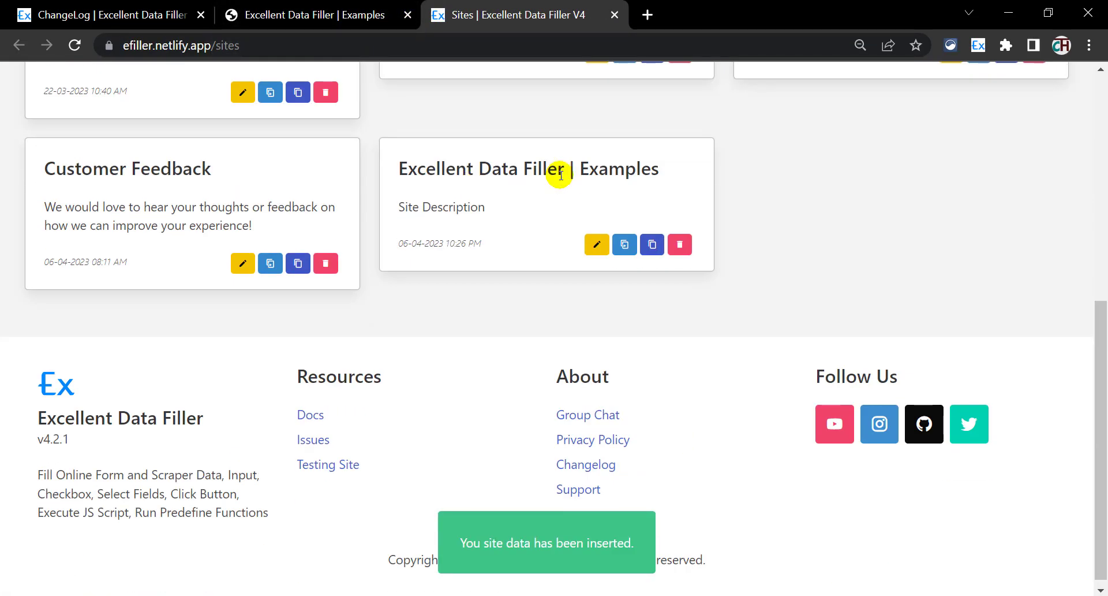
pyautogui.click(600, 246)
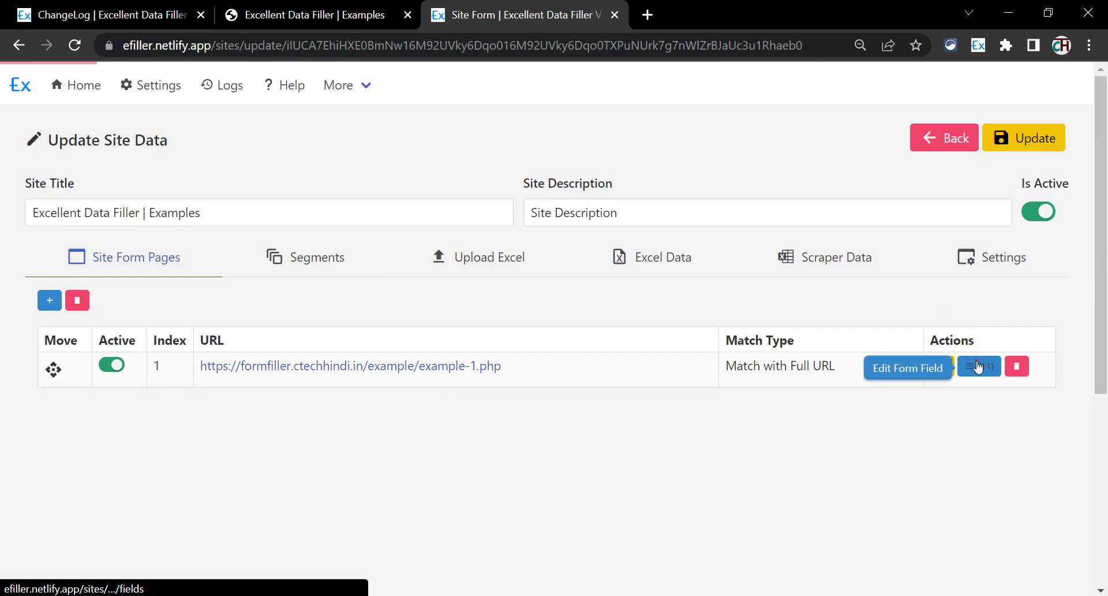
# - Open the example-1.php form's field list, compare it with the Example - 1 page, and return
pyautogui.click(976, 364)
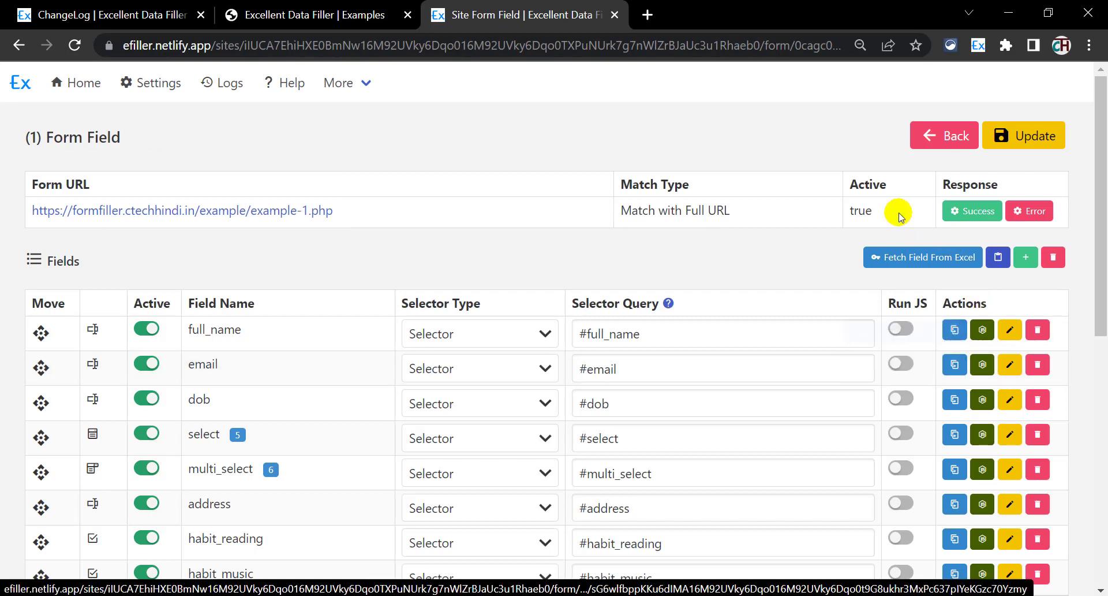
pyautogui.click(314, 15)
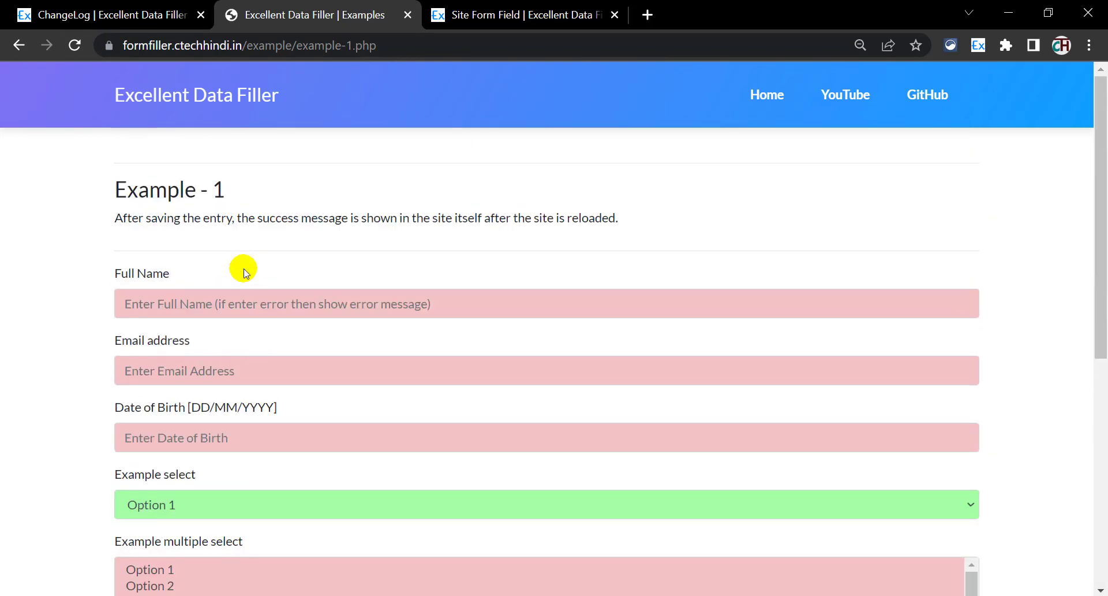
pyautogui.click(527, 7)
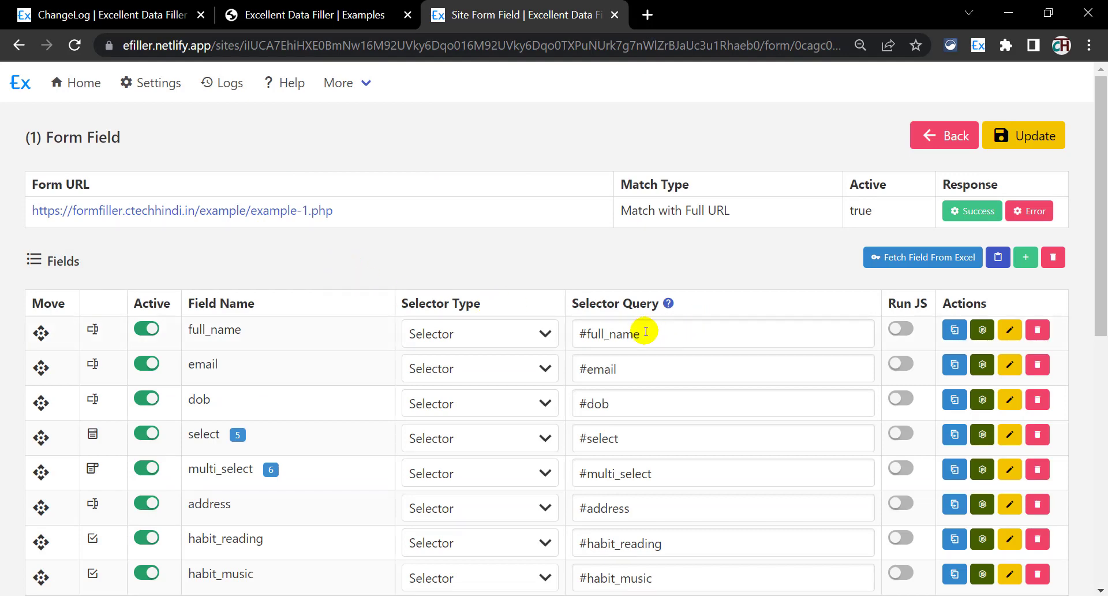
# - Add a new Copy-type field set to Copy Text instead of the element's value
pyautogui.click(1021, 258)
pyautogui.write('copy-value')
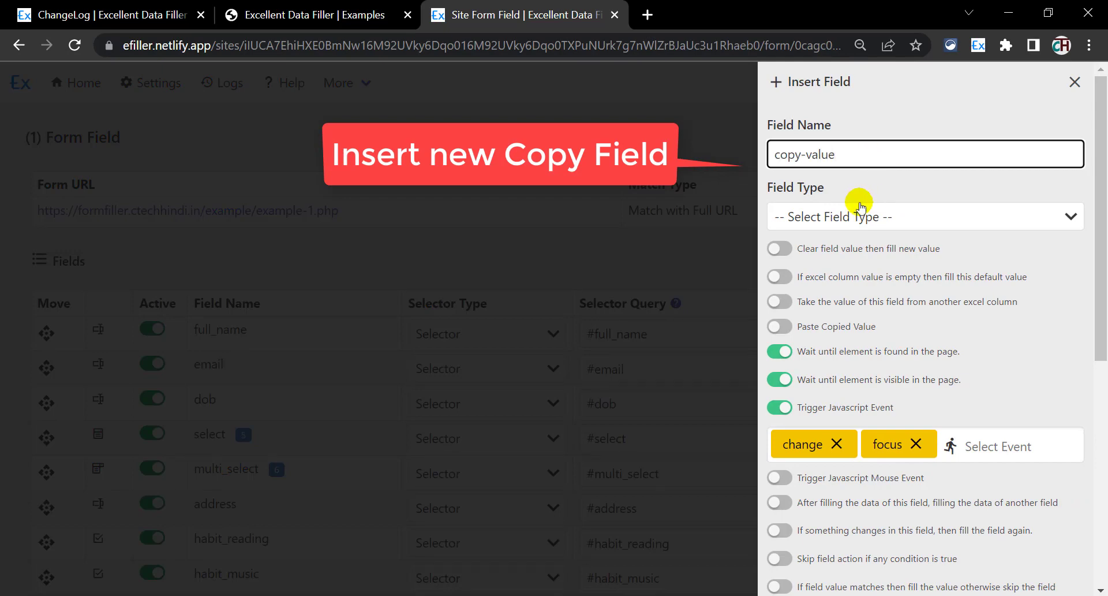
pyautogui.click(860, 215)
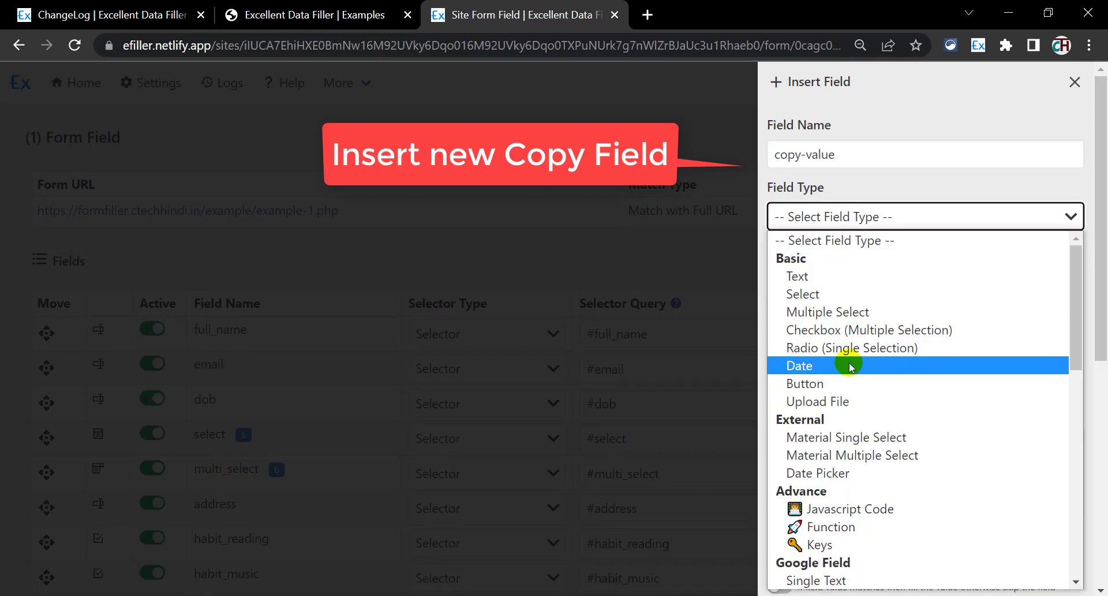
pyautogui.scroll(-6, 837, 365)
pyautogui.scroll(-1, 849, 388)
pyautogui.click(834, 581)
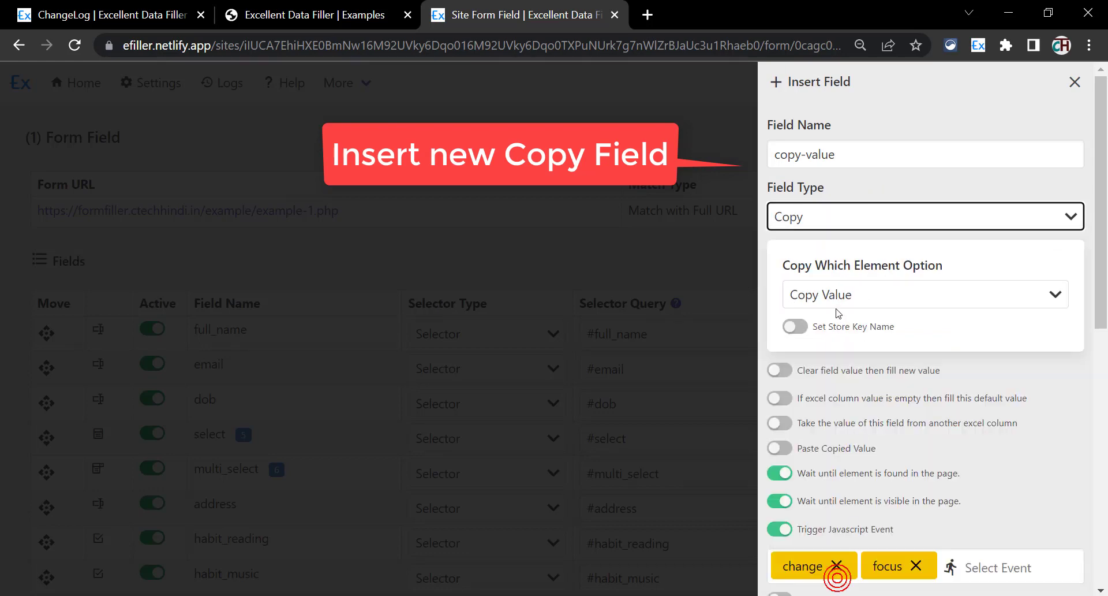
pyautogui.click(856, 297)
pyautogui.click(857, 297)
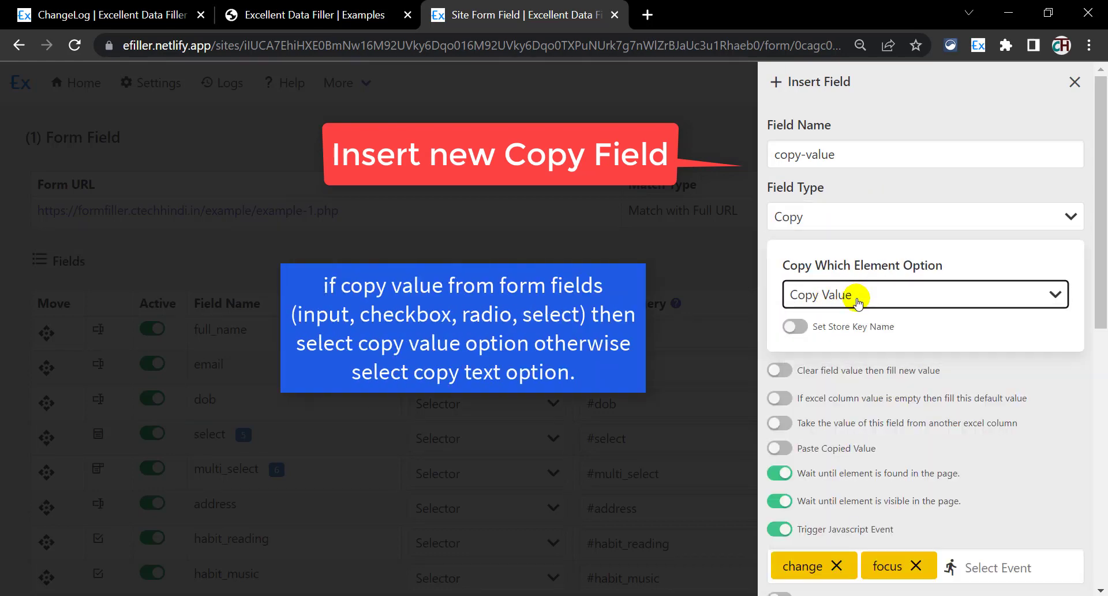
pyautogui.click(858, 300)
pyautogui.click(857, 300)
pyautogui.click(857, 300)
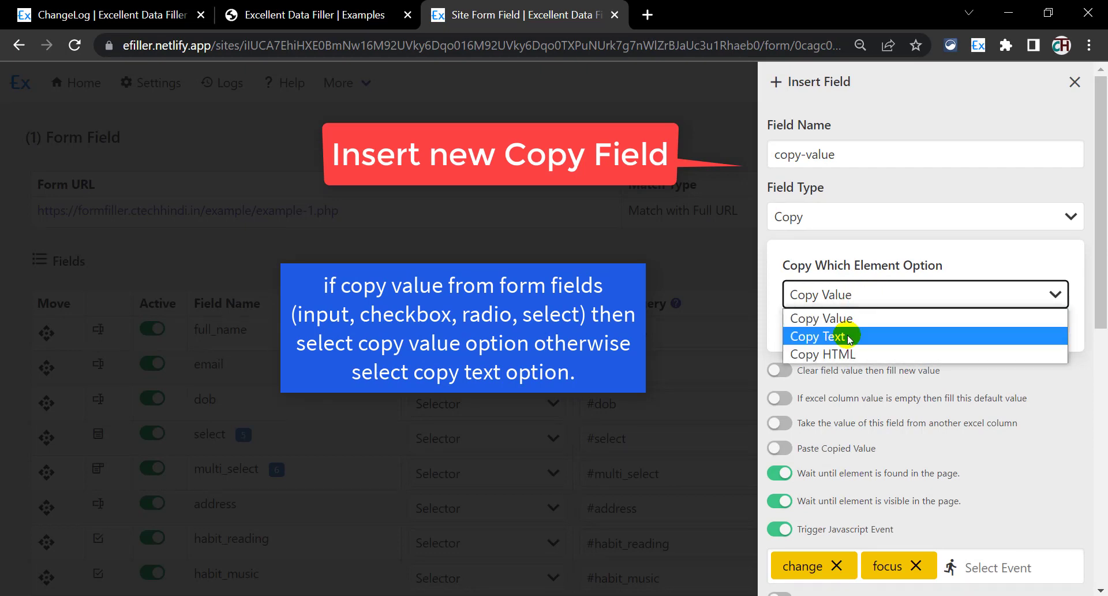
pyautogui.click(849, 337)
# - Position the copy-value field at the beginning of the table and save it
pyautogui.scroll(-5, 819, 361)
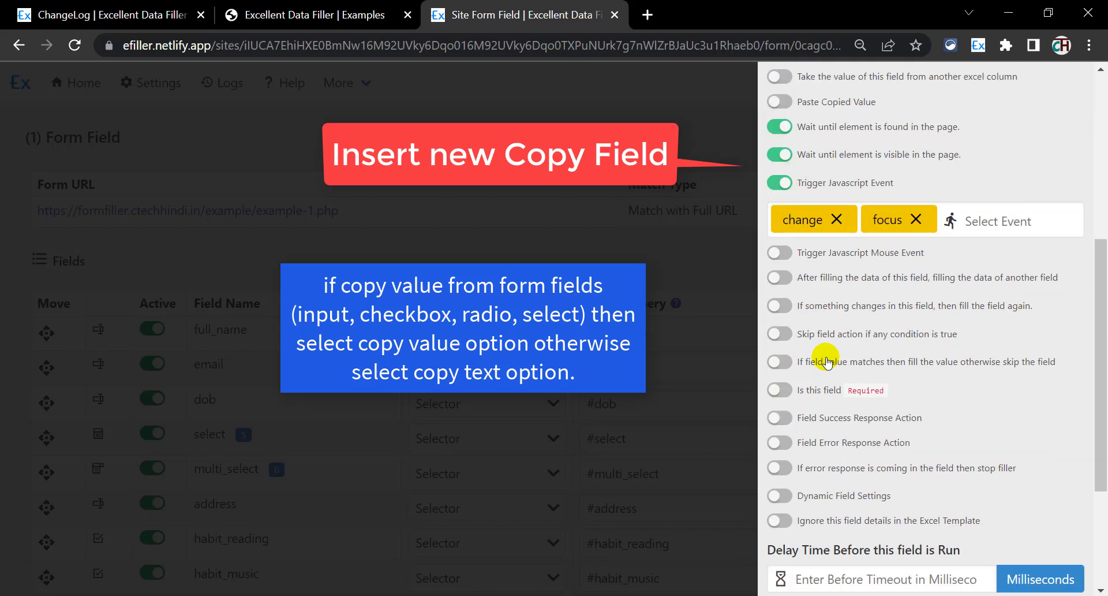
pyautogui.scroll(-4, 816, 270)
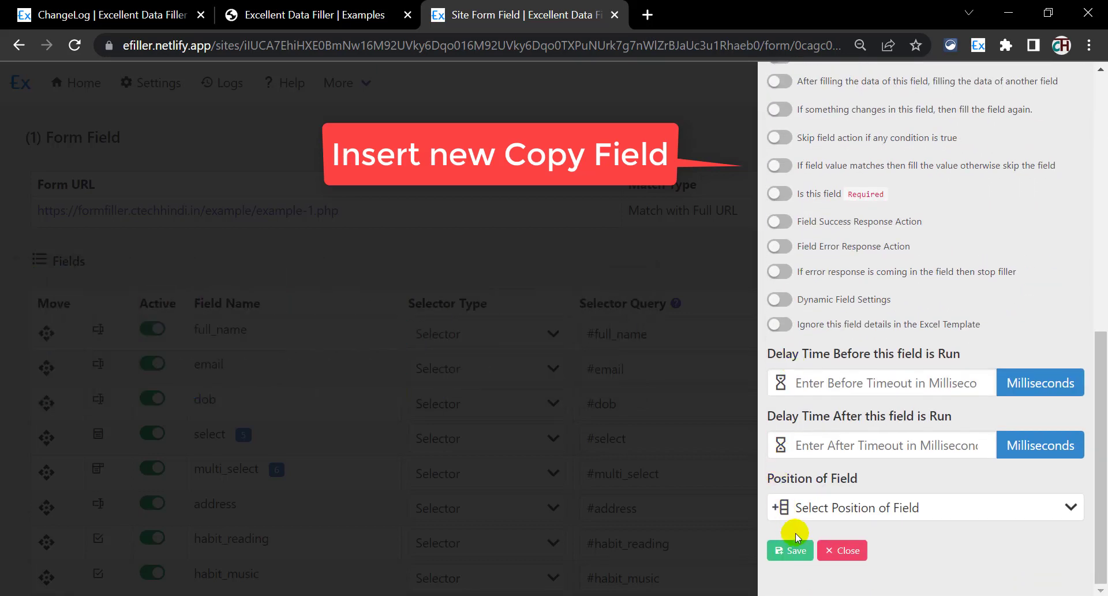
pyautogui.click(811, 516)
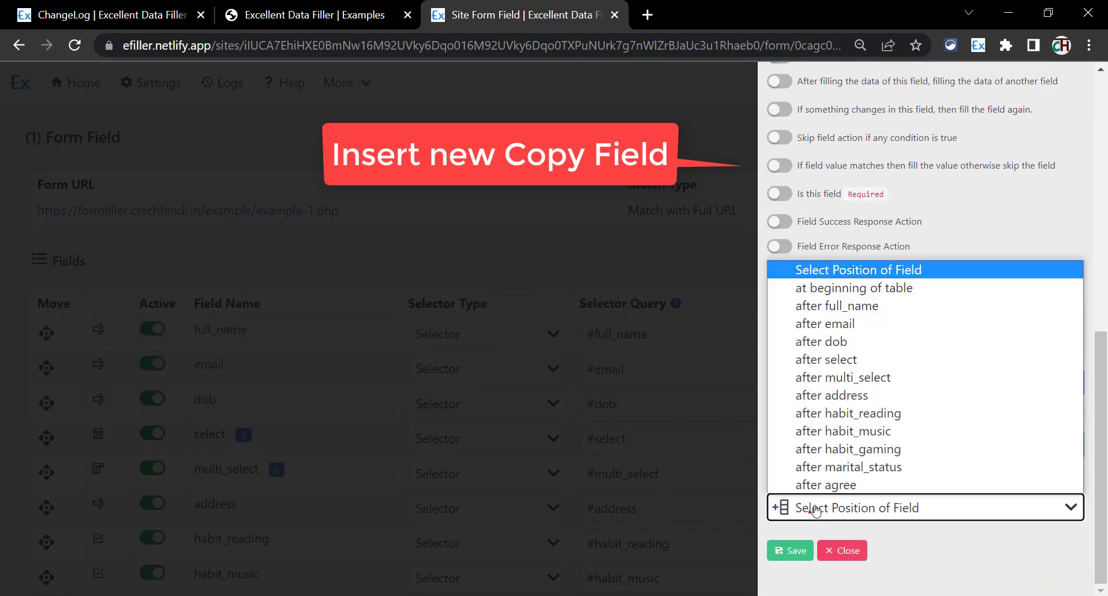
pyautogui.click(848, 290)
pyautogui.click(788, 548)
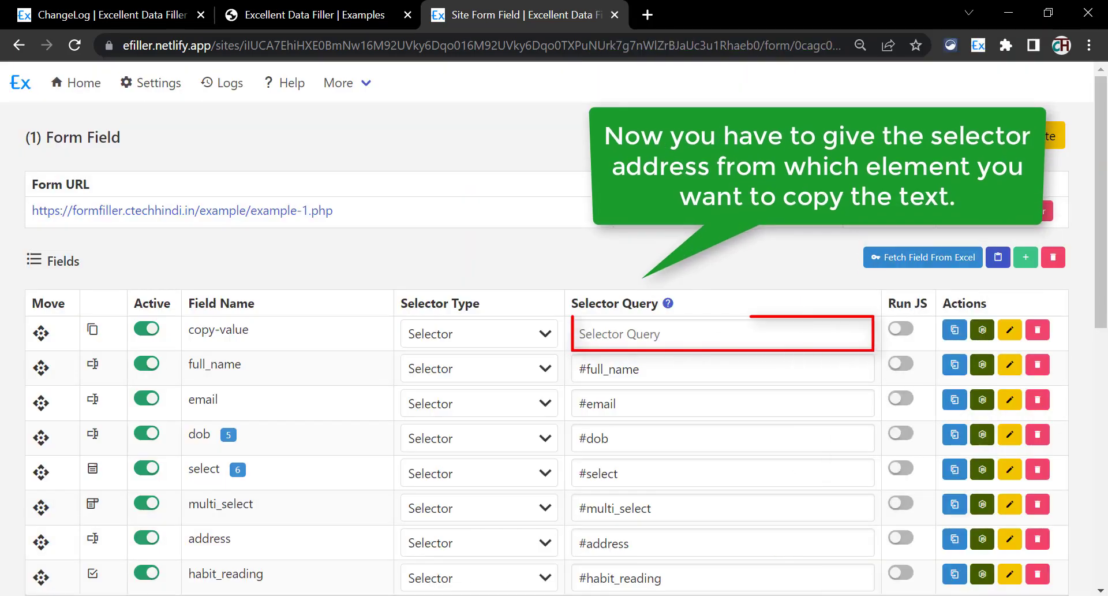
# - Copy the selector address of the Example - 1 intro paragraph
pyautogui.moveTo(186, 329); pyautogui.dragTo(264, 335)
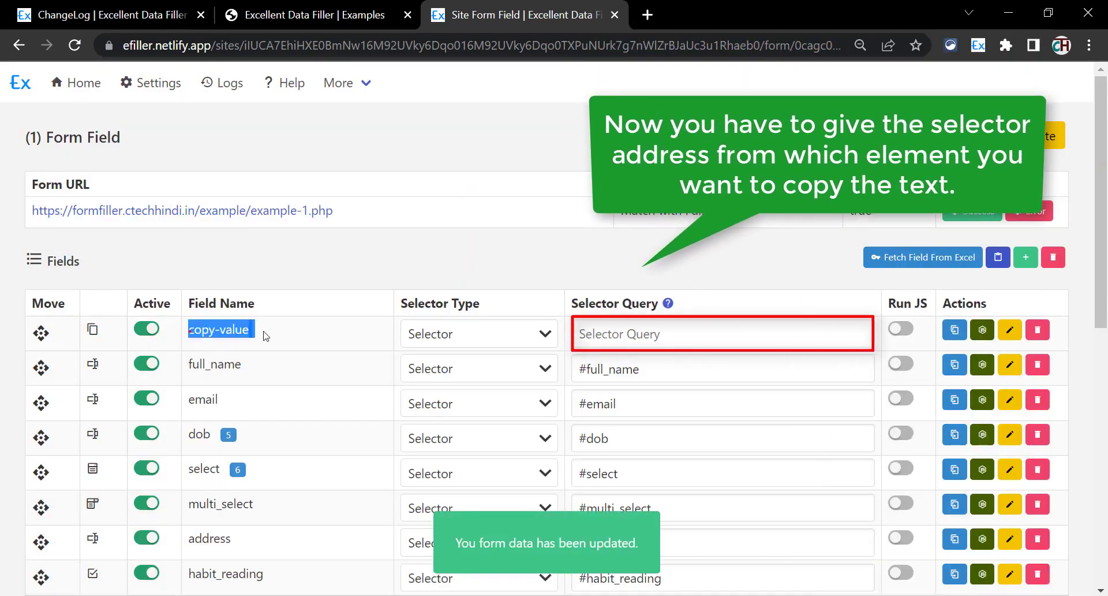
pyautogui.click(647, 332)
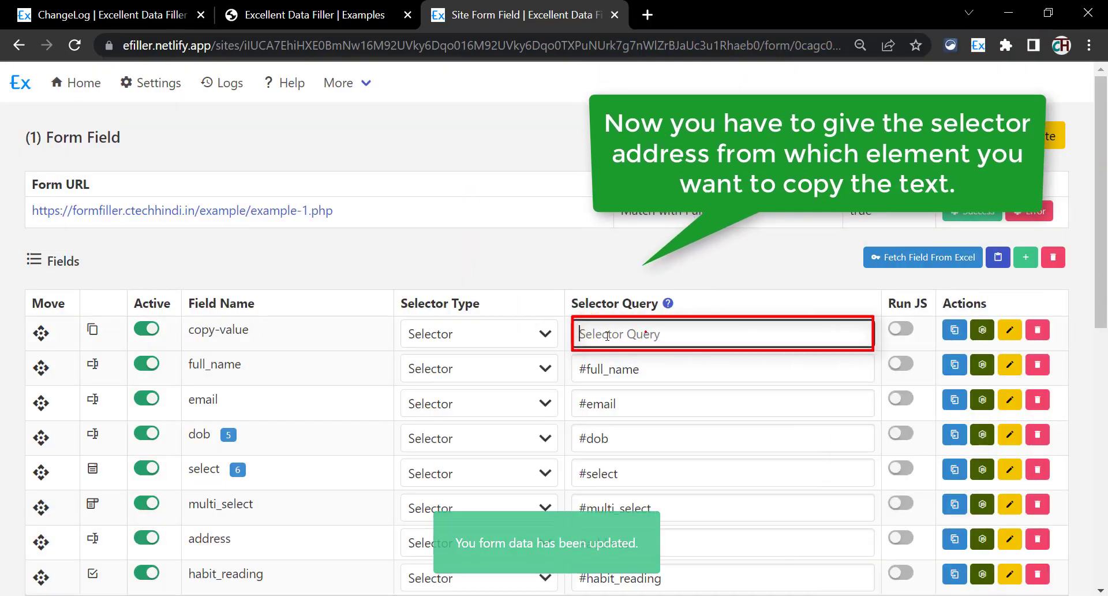
pyautogui.click(354, 7)
pyautogui.rightClick(385, 224)
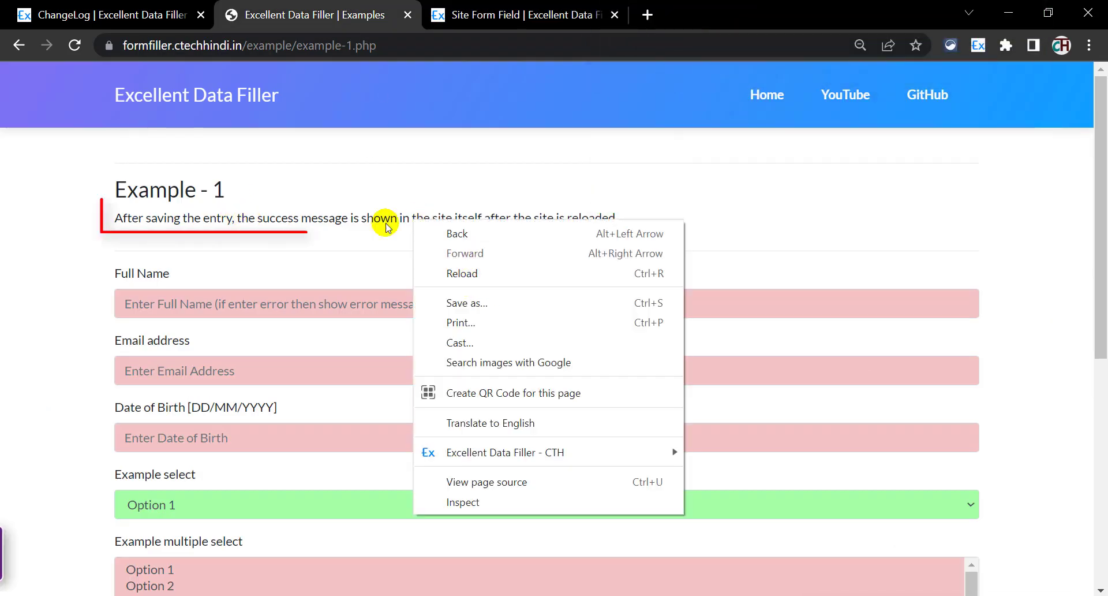
pyautogui.click(506, 449)
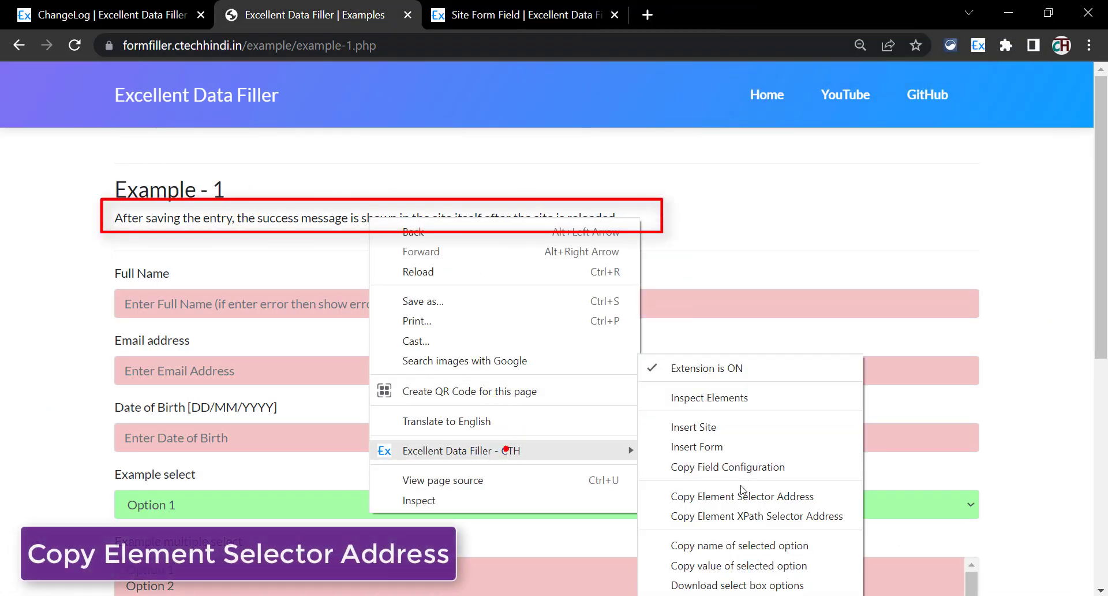
pyautogui.click(722, 496)
pyautogui.click(388, 216)
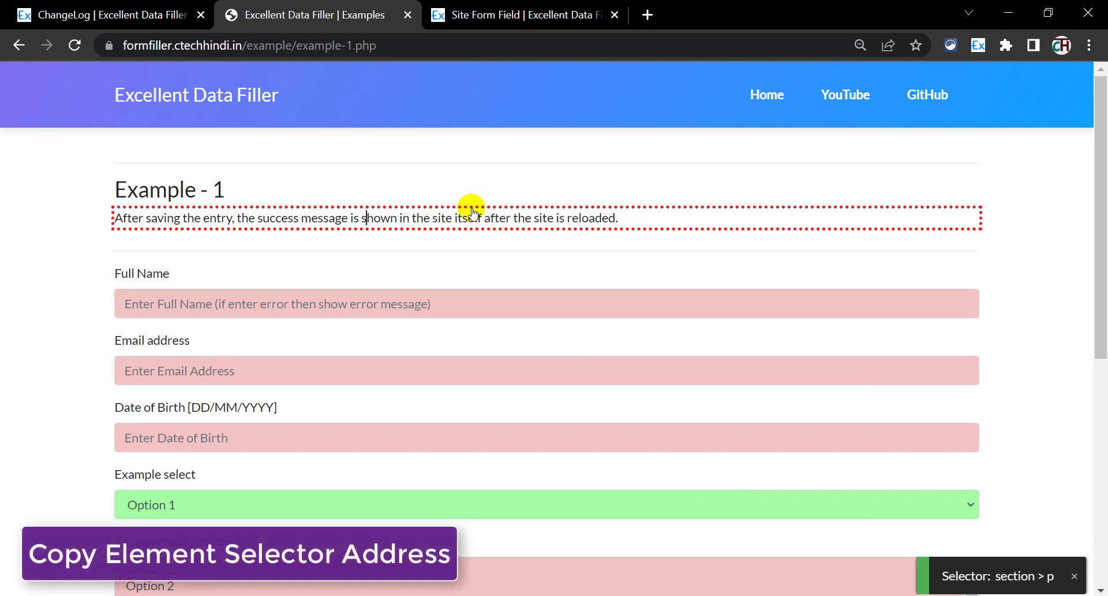
# - Paste section > p into copy-value's Selector Query and update the form data
pyautogui.hotkey('ctrl', 'v')
pyautogui.click(501, 11)
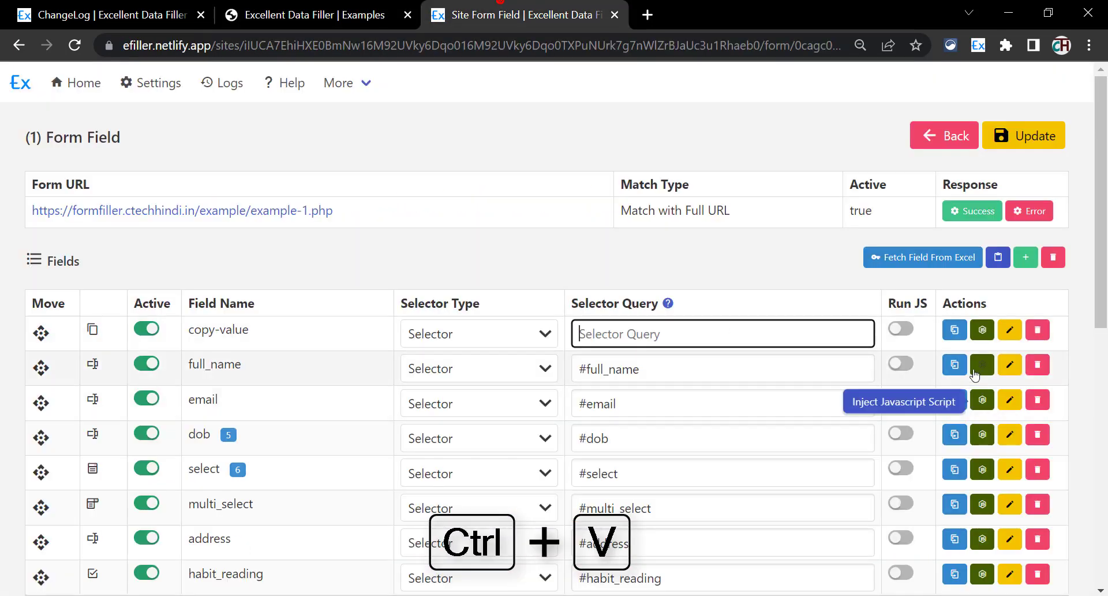
pyautogui.rightClick(729, 334)
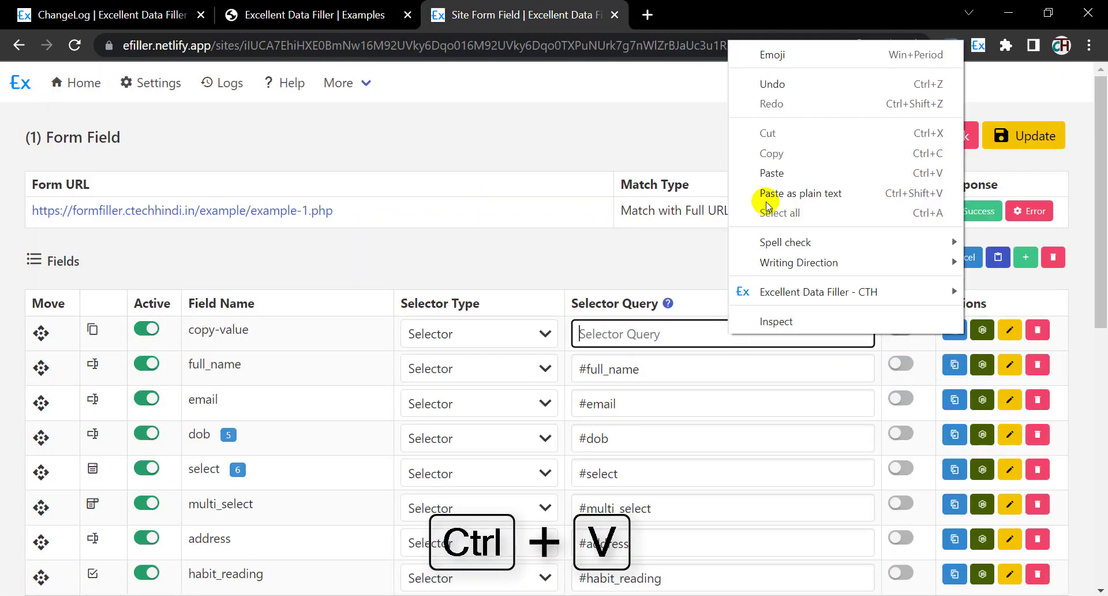
pyautogui.click(771, 173)
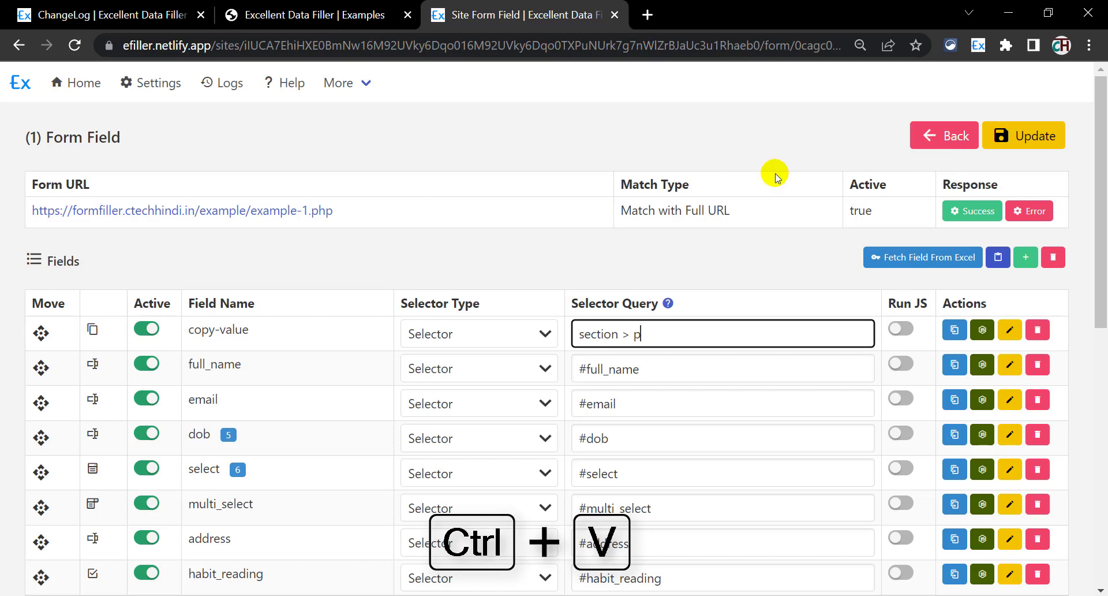
pyautogui.click(1016, 139)
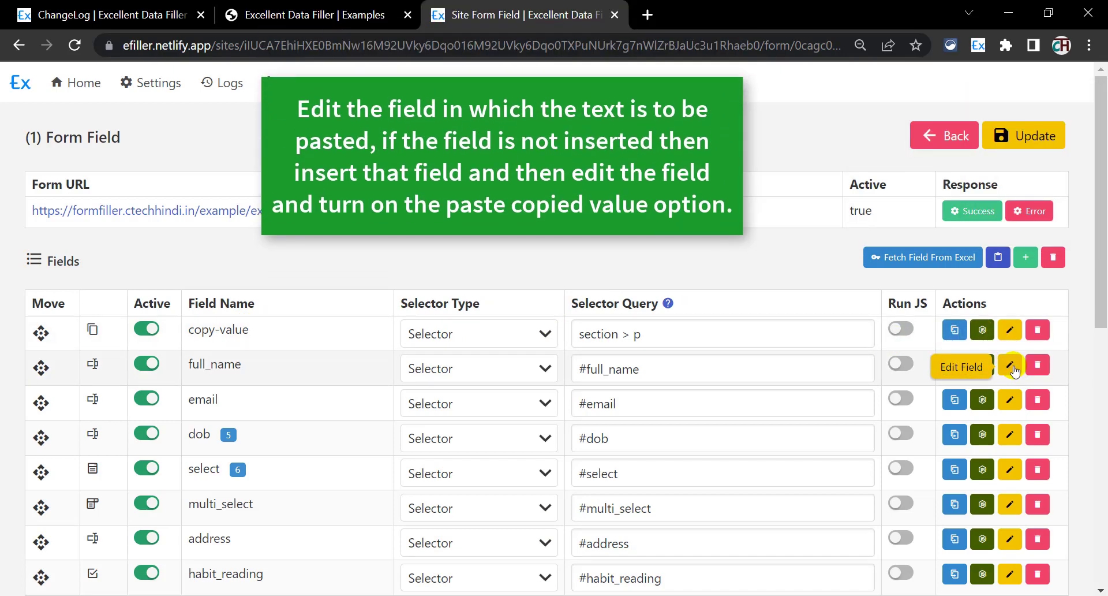
# - Turn on Paste Copied Value and turn off the default value for full_name, then update
pyautogui.click(1014, 368)
pyautogui.scroll(3, 820, 346)
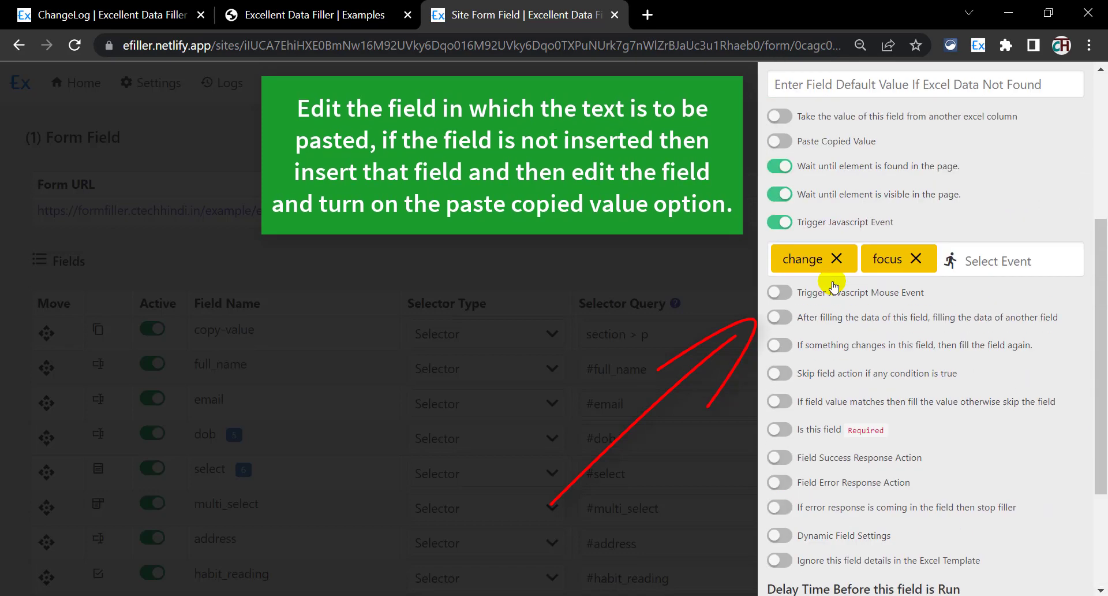
pyautogui.scroll(2, 833, 281)
pyautogui.scroll(1, 833, 281)
pyautogui.click(823, 317)
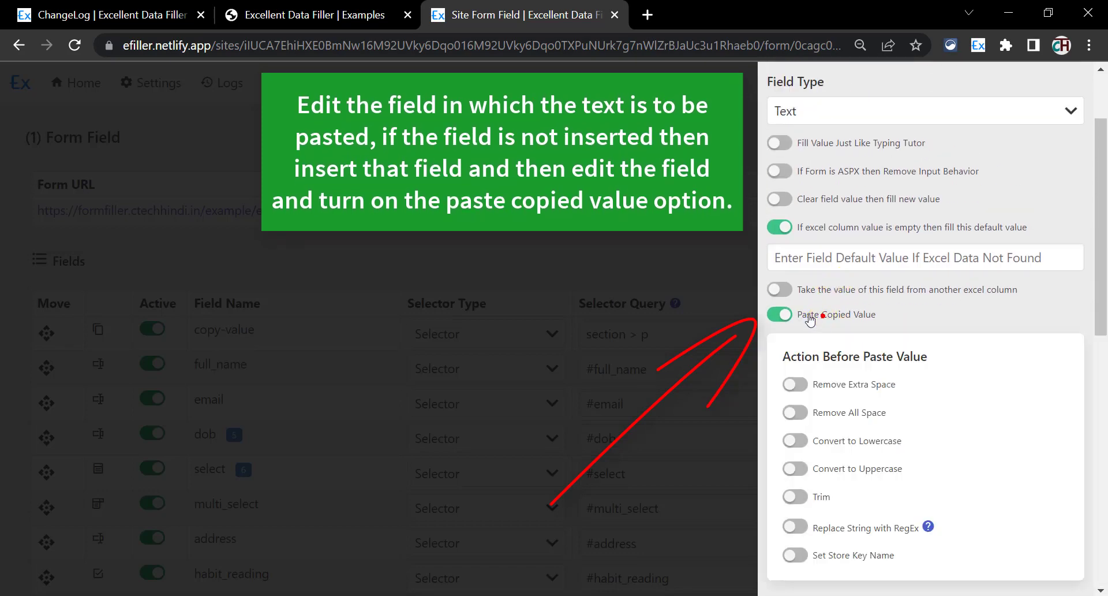
pyautogui.click(819, 228)
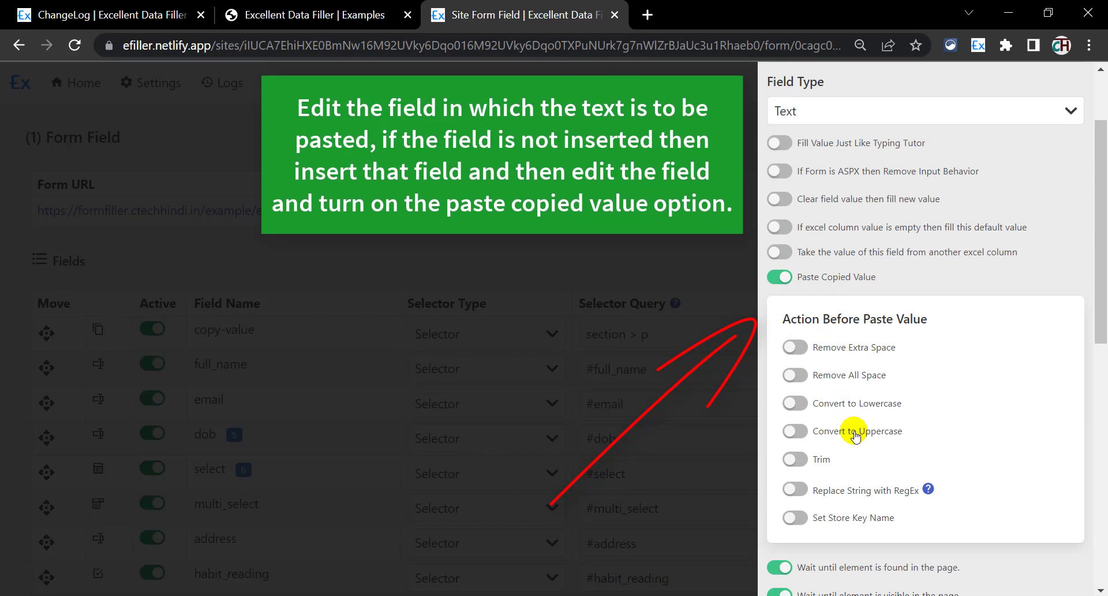
pyautogui.scroll(-2, 849, 427)
pyautogui.scroll(-3, 849, 427)
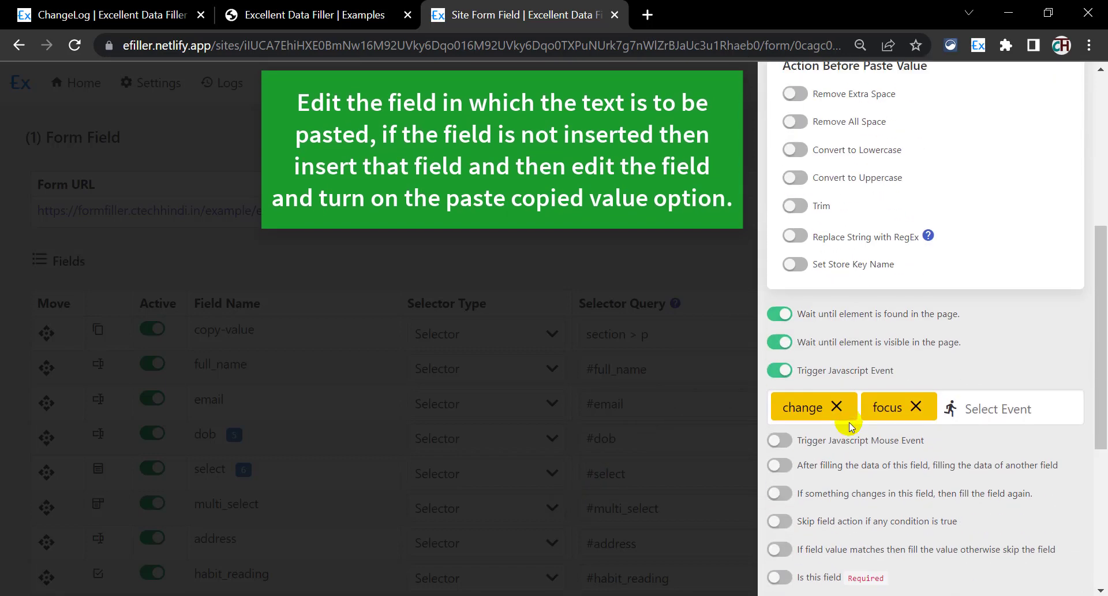
pyautogui.scroll(-4, 849, 428)
pyautogui.scroll(-1, 849, 426)
pyautogui.click(807, 553)
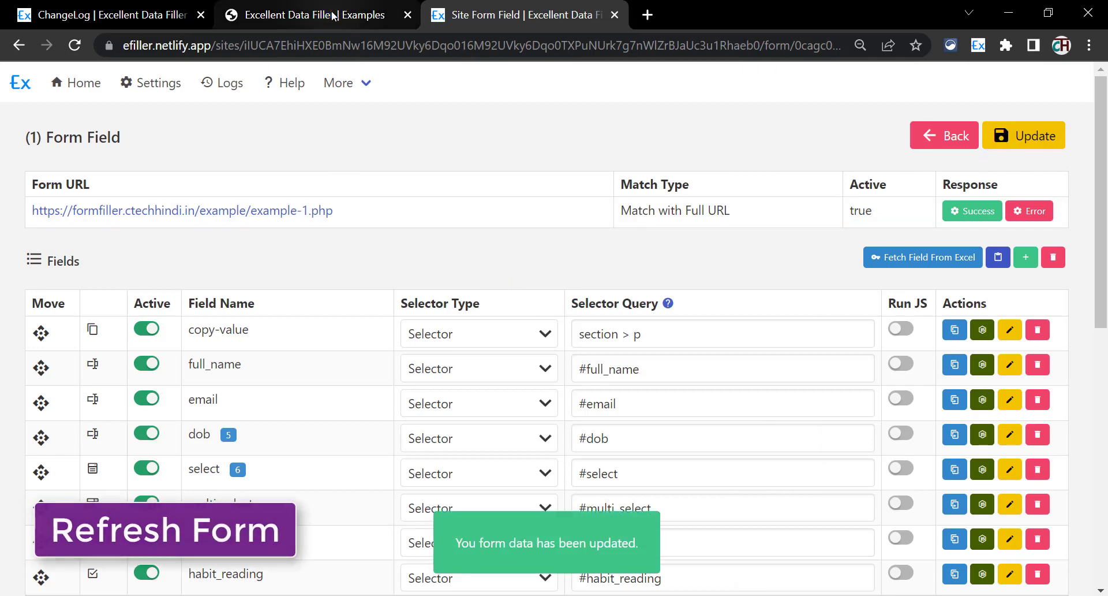
pyautogui.click(343, 16)
# - Reload Example - 1 and select the intro sentence pasted into Full Name, then return to the editor
pyautogui.click(345, 41)
pyautogui.press('Return')
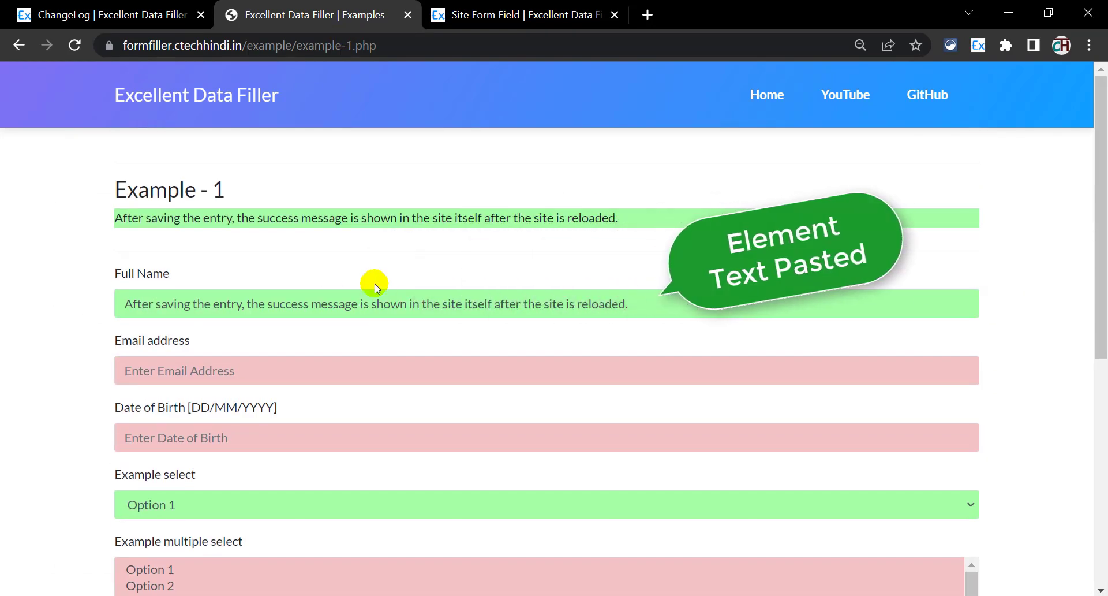
pyautogui.moveTo(125, 304); pyautogui.dragTo(579, 313)
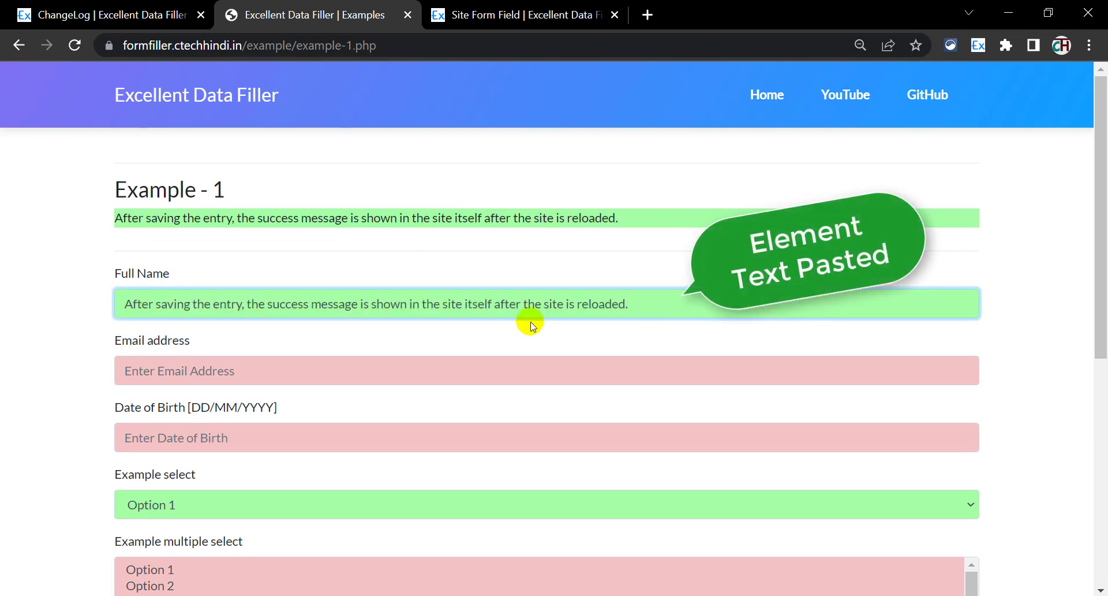
pyautogui.click(490, 6)
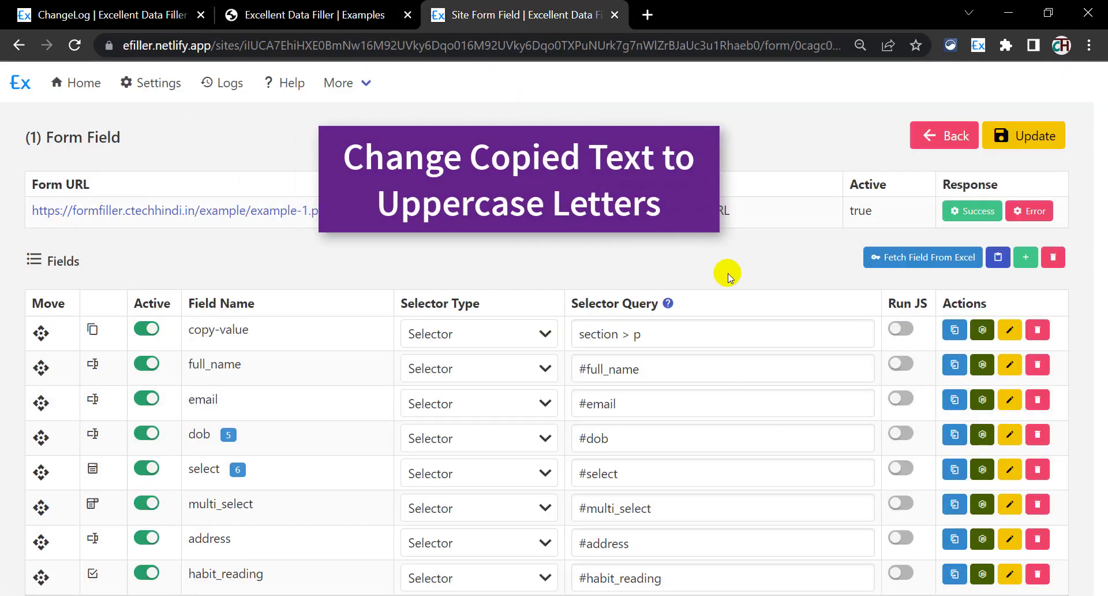
# - Enable Convert to Uppercase before pasting for full_name, save, and reload the Example - 1 form
pyautogui.click(1010, 365)
pyautogui.scroll(10, 922, 314)
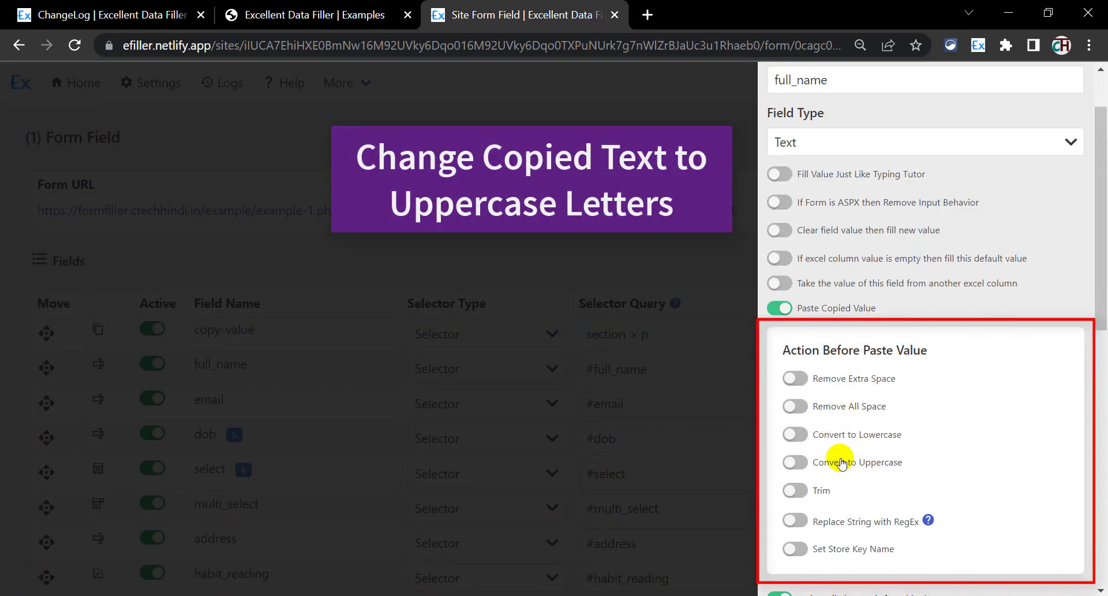
pyautogui.click(835, 464)
pyautogui.scroll(-5, 819, 347)
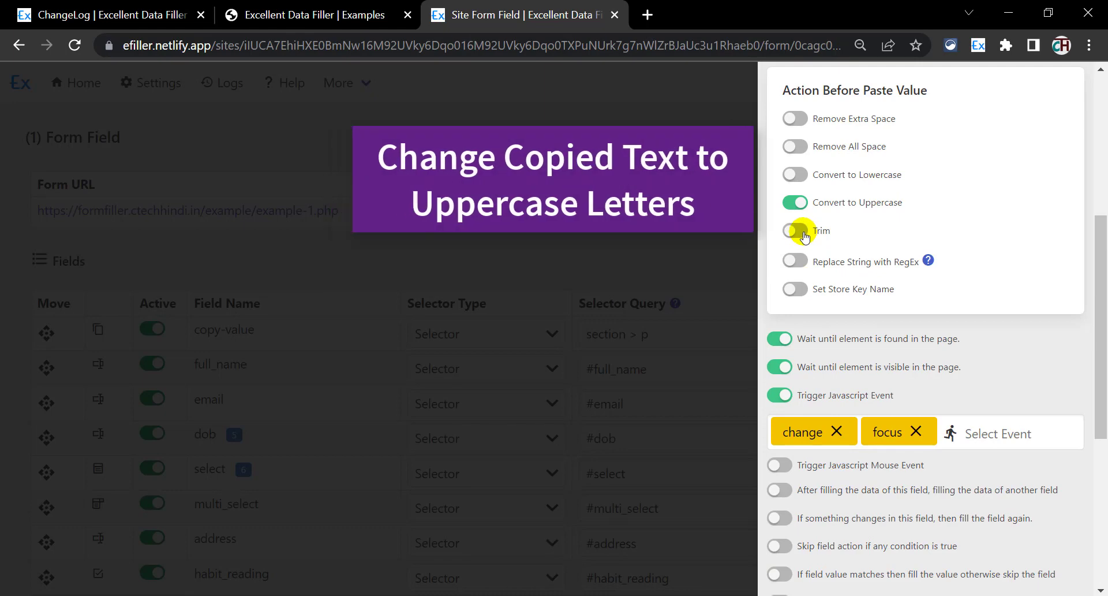
pyautogui.scroll(-2, 828, 329)
pyautogui.scroll(-5, 796, 353)
pyautogui.click(805, 548)
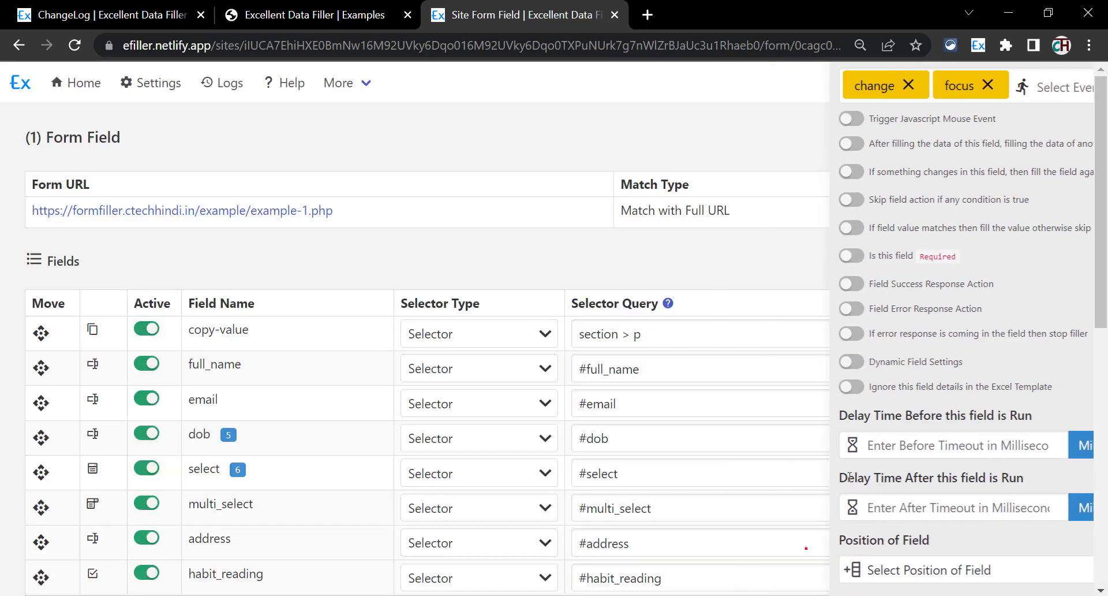
pyautogui.click(314, 15)
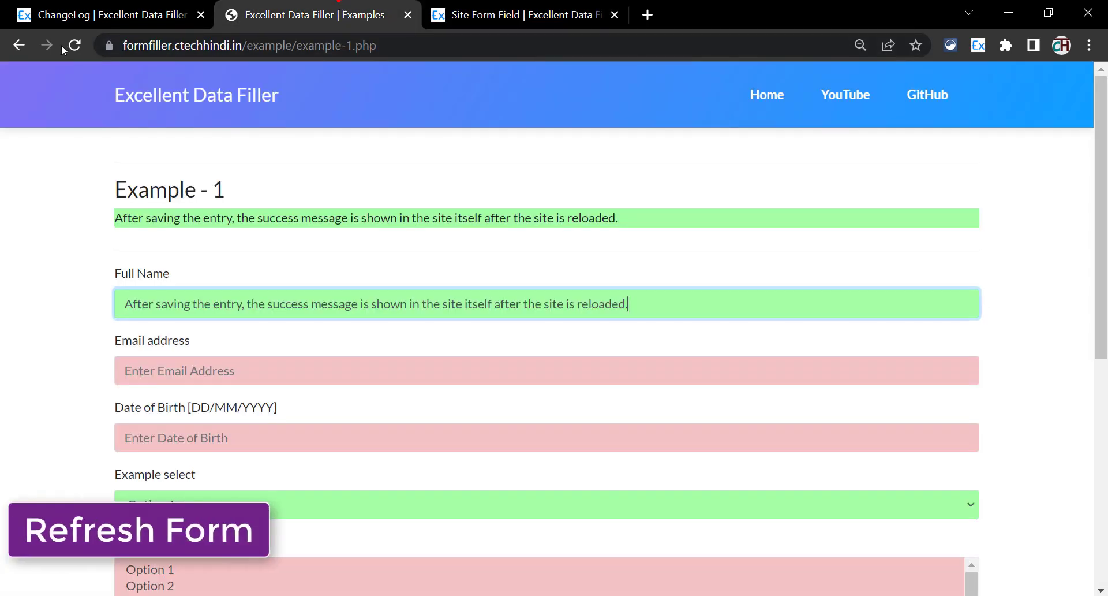
pyautogui.click(75, 45)
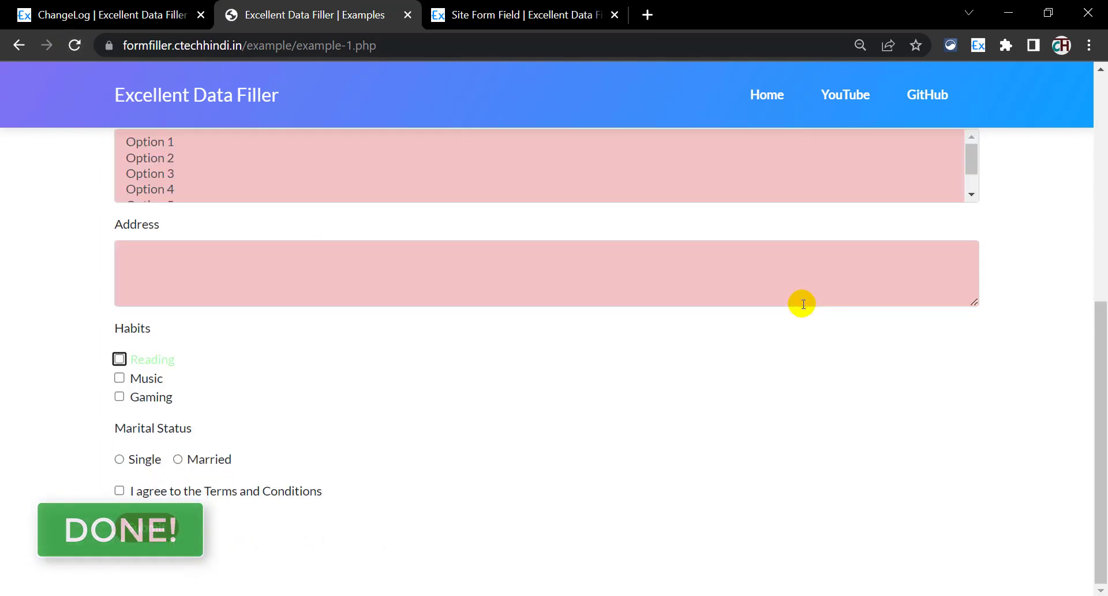
# - Check the uppercase Full Name at the top of the form, then return to the field editor
pyautogui.scroll(8, 603, 312)
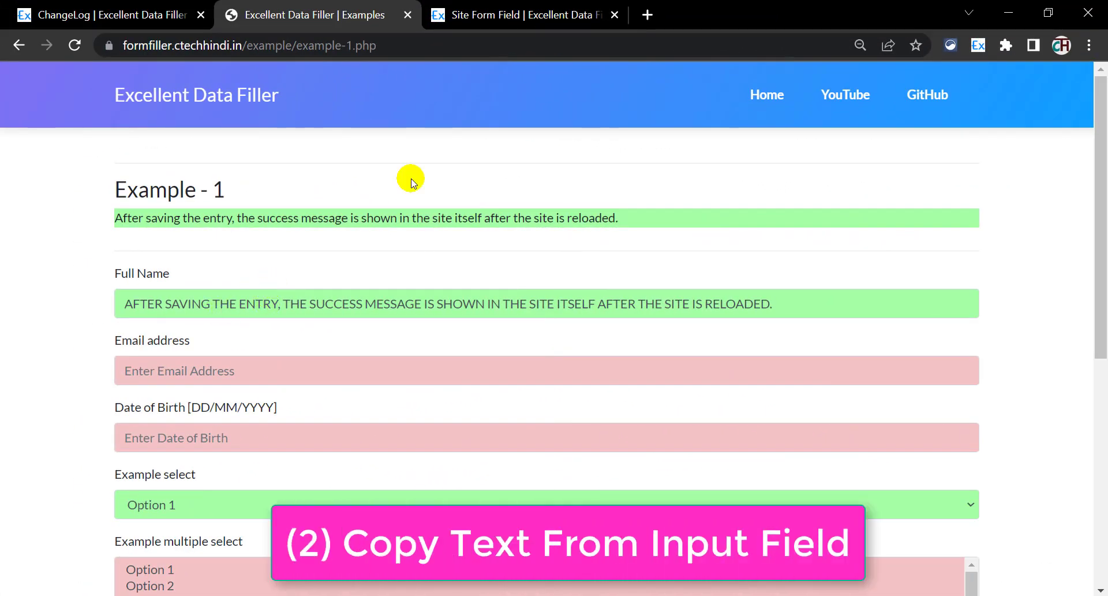
pyautogui.click(547, 12)
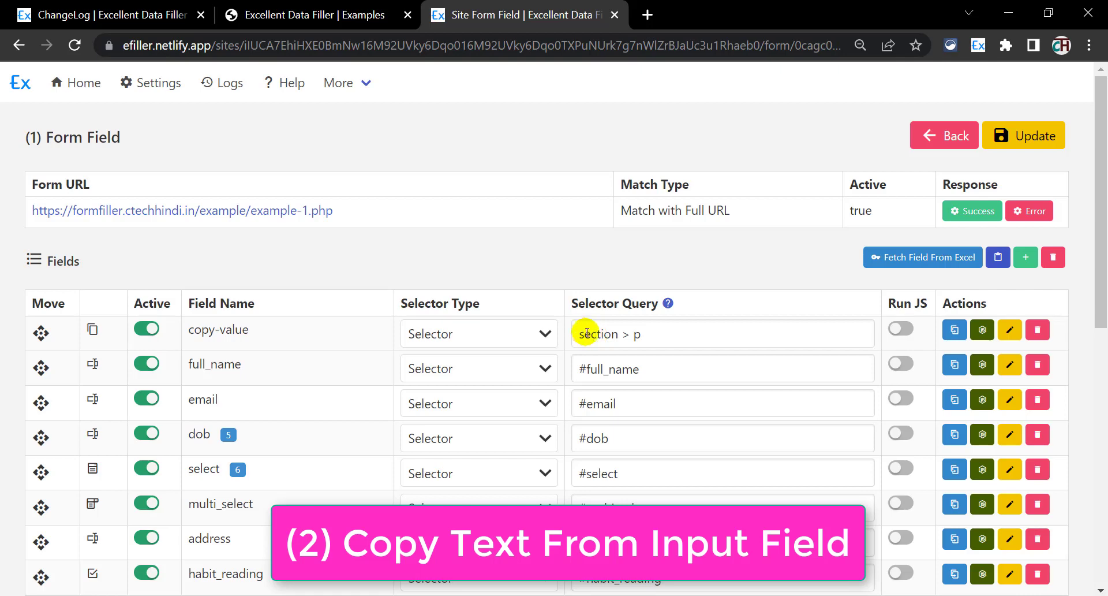
# - Switch full_name from pasting the copied value to a default value starting 'Dem', and save
pyautogui.click(1008, 366)
pyautogui.scroll(10, 815, 289)
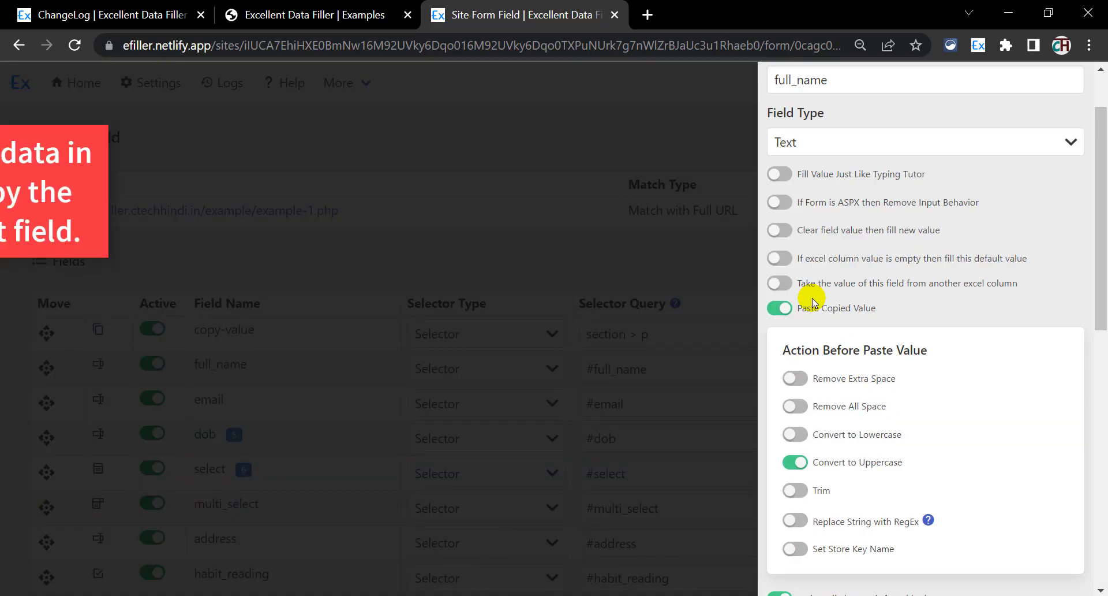
pyautogui.click(813, 305)
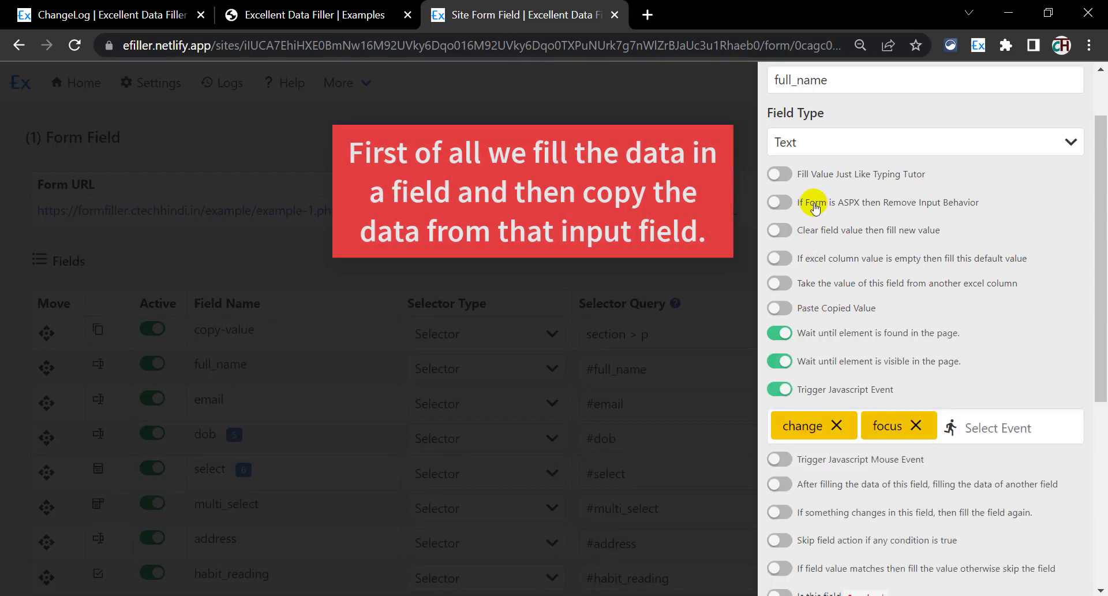
pyautogui.scroll(1, 817, 346)
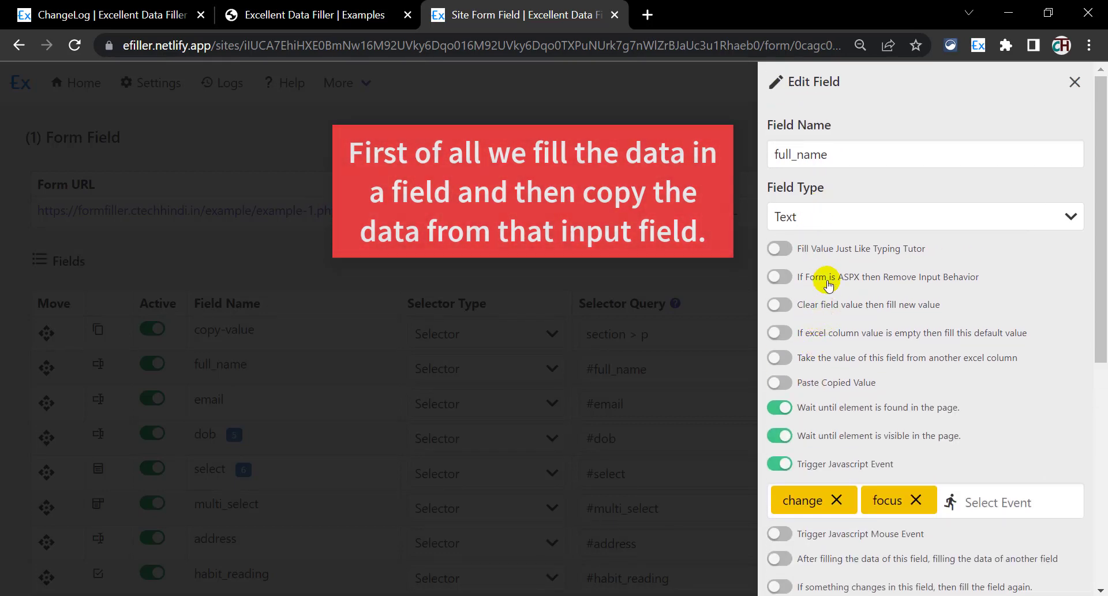
pyautogui.click(836, 329)
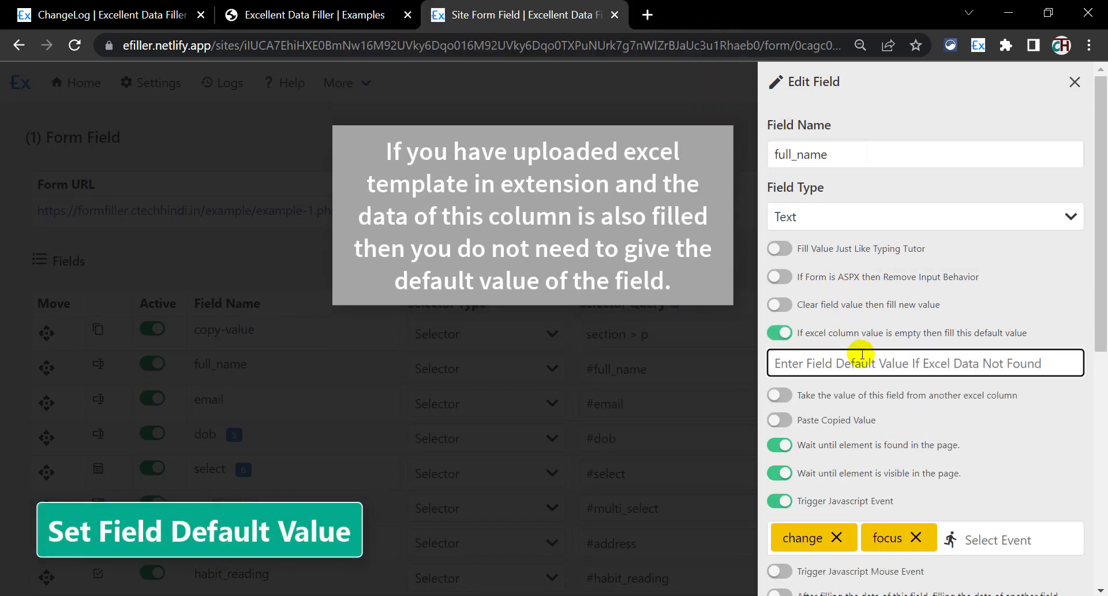
pyautogui.write('Demo')
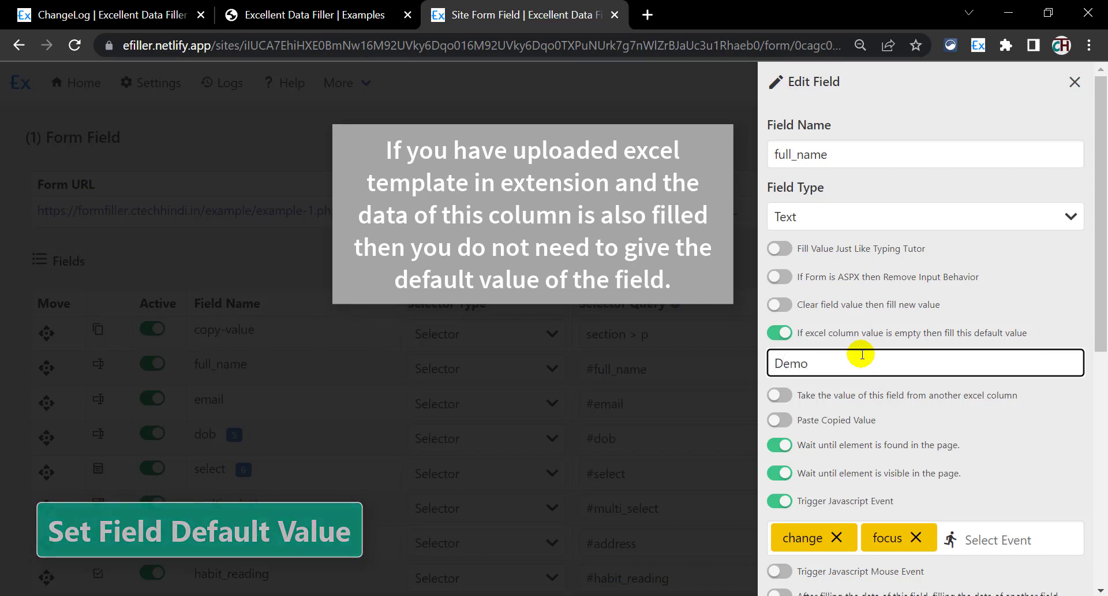
pyautogui.scroll(-8, 862, 355)
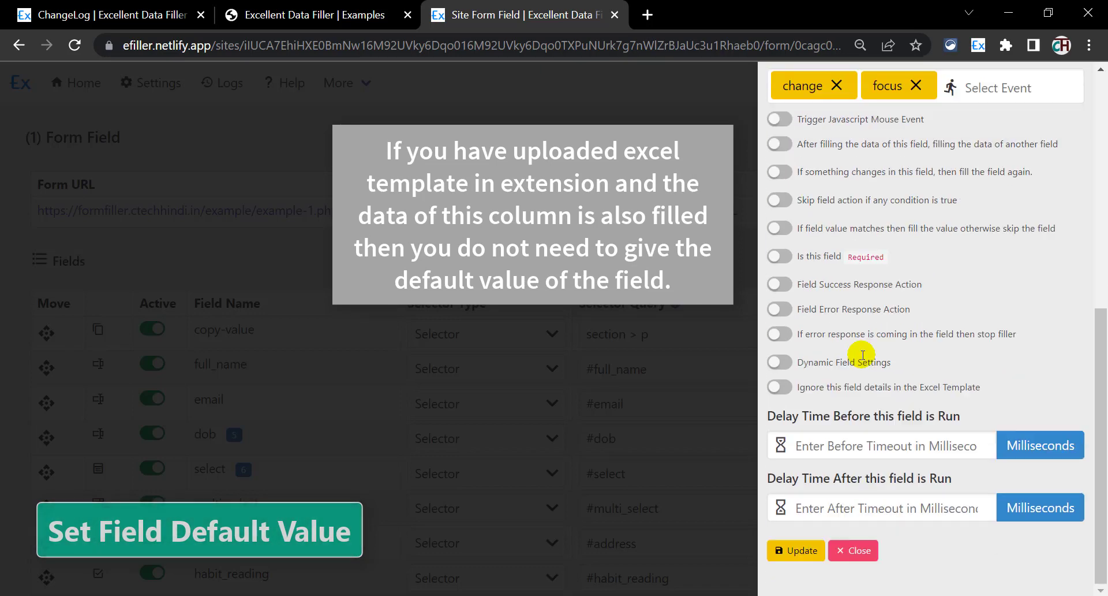
pyautogui.click(812, 551)
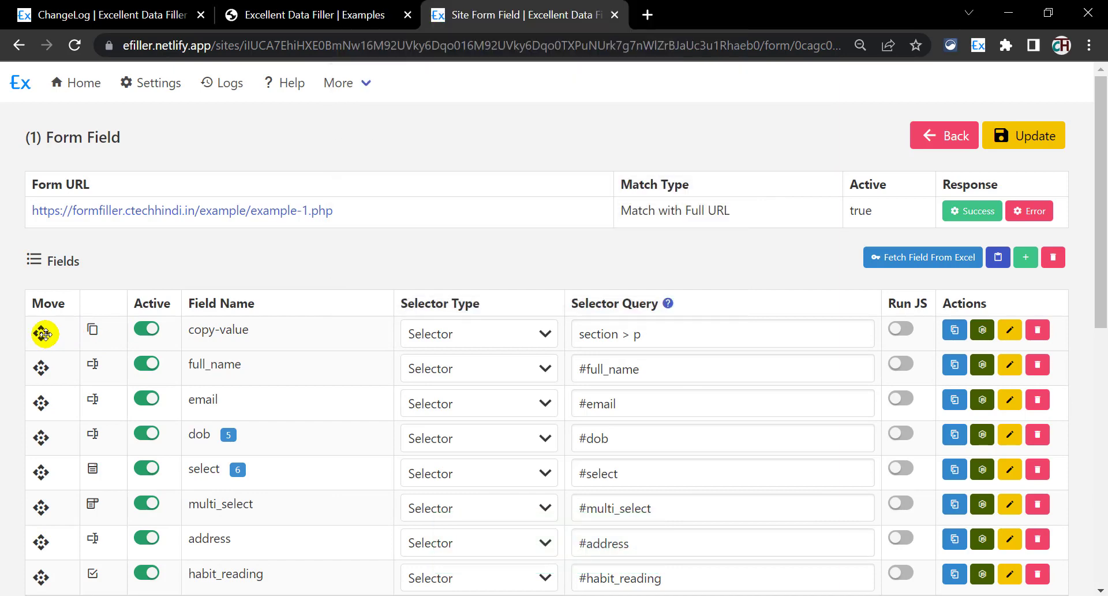
# - Move copy-value below full_name, save the order, and set copy-value's Selector Query to #full_name
pyautogui.moveTo(42, 337); pyautogui.dragTo(40, 370)
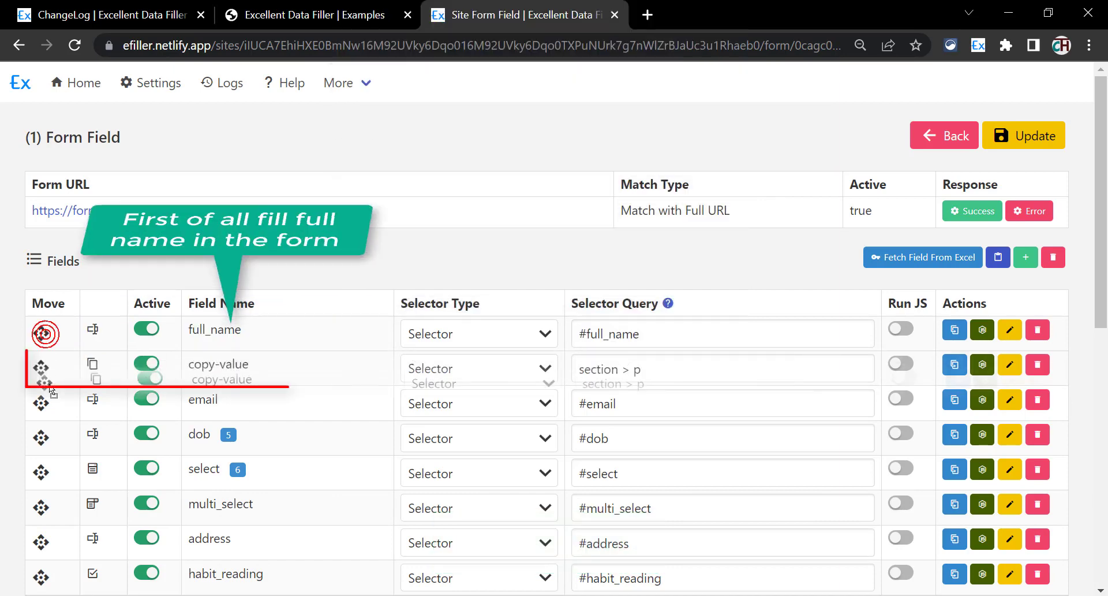
pyautogui.click(999, 136)
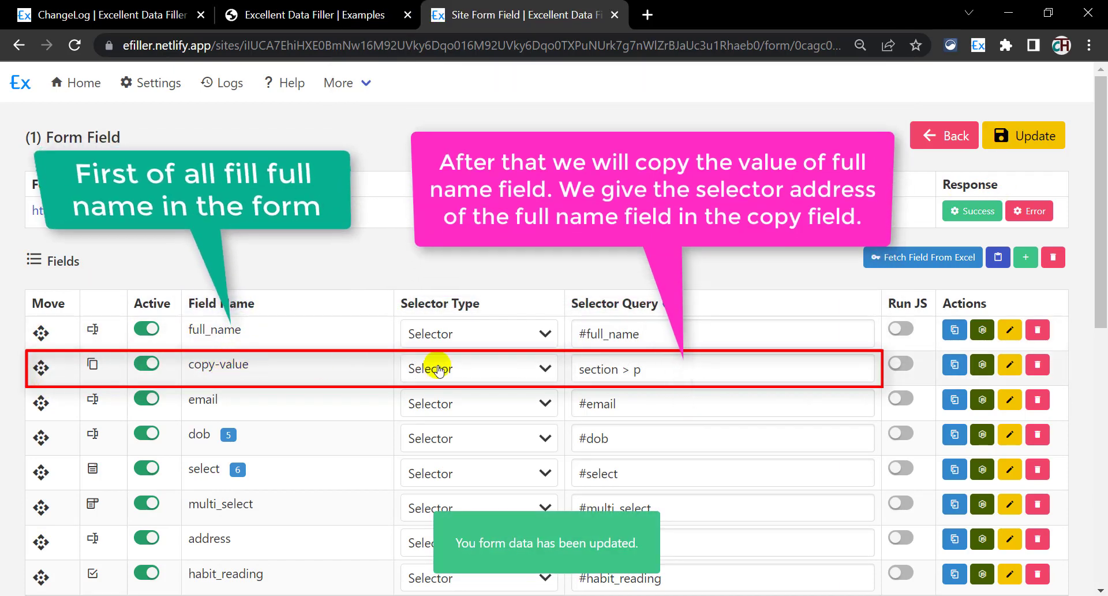
pyautogui.doubleClick(639, 338)
pyautogui.click(644, 339)
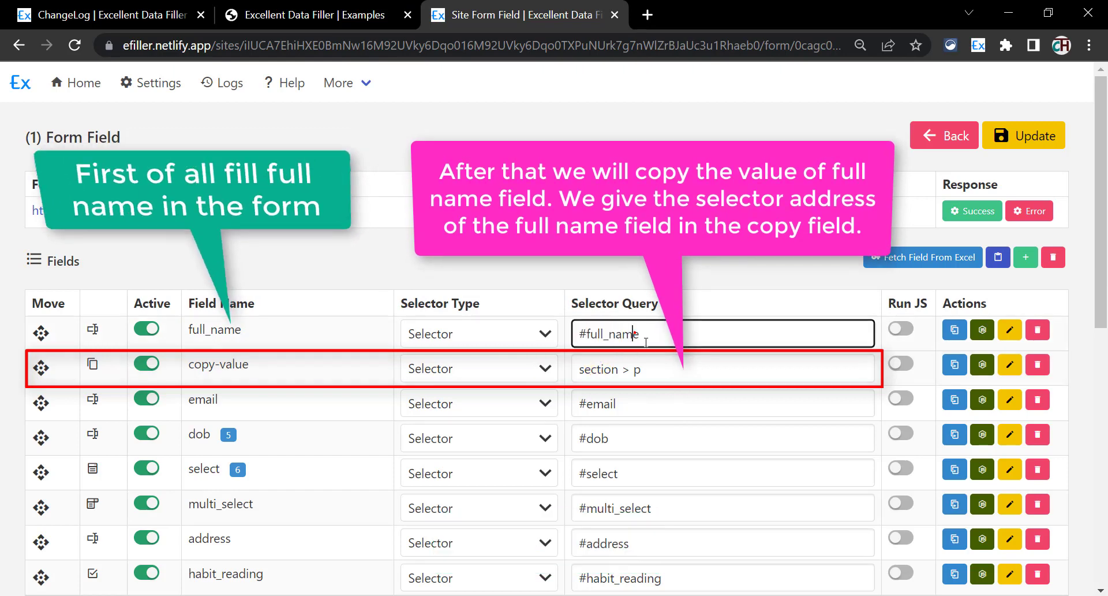
pyautogui.hotkey('ctrl', 'a')
pyautogui.hotkey('ctrl', 'c')
pyautogui.click(742, 368)
pyautogui.hotkey('ctrl', 'a')
pyautogui.hotkey('ctrl', 'v')
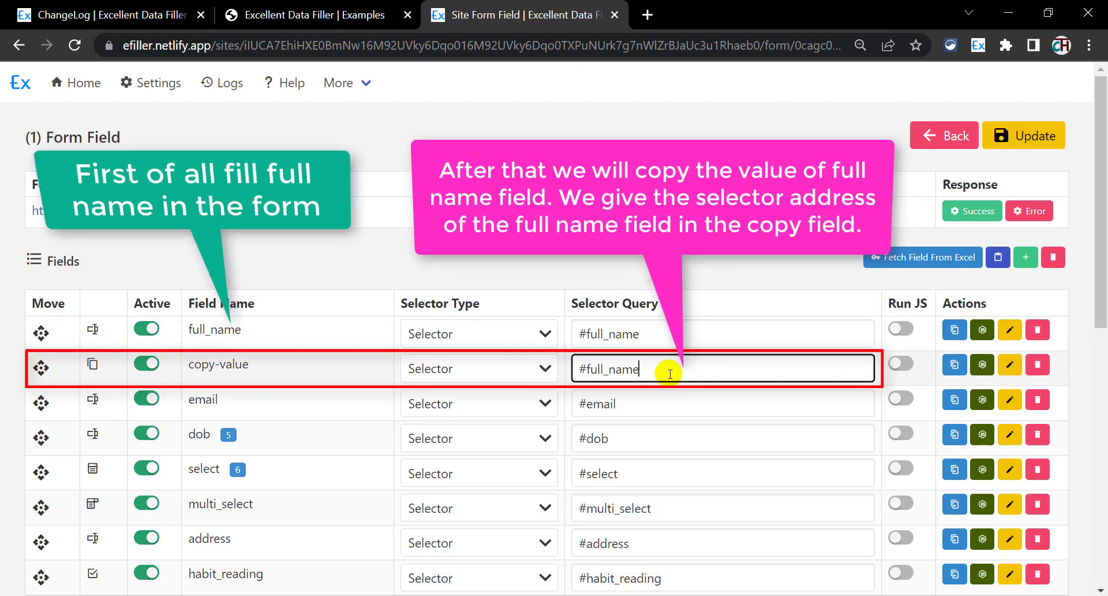
# - Set copy-value to copy the element's value, save it, and prepare to reload the Example-1 page
pyautogui.click(1009, 364)
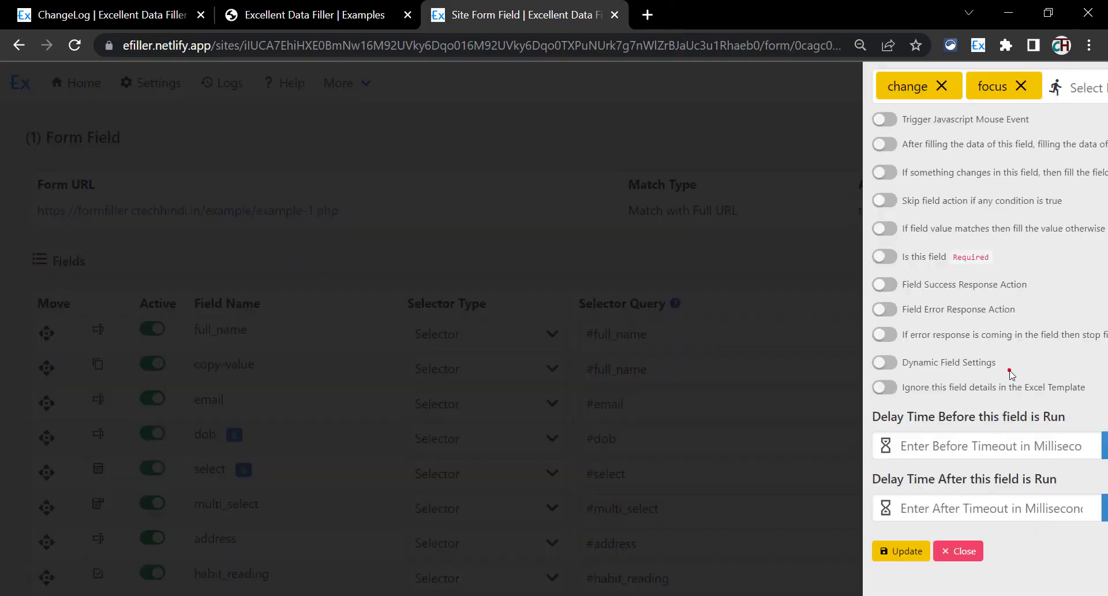
pyautogui.scroll(5, 843, 289)
pyautogui.click(808, 136)
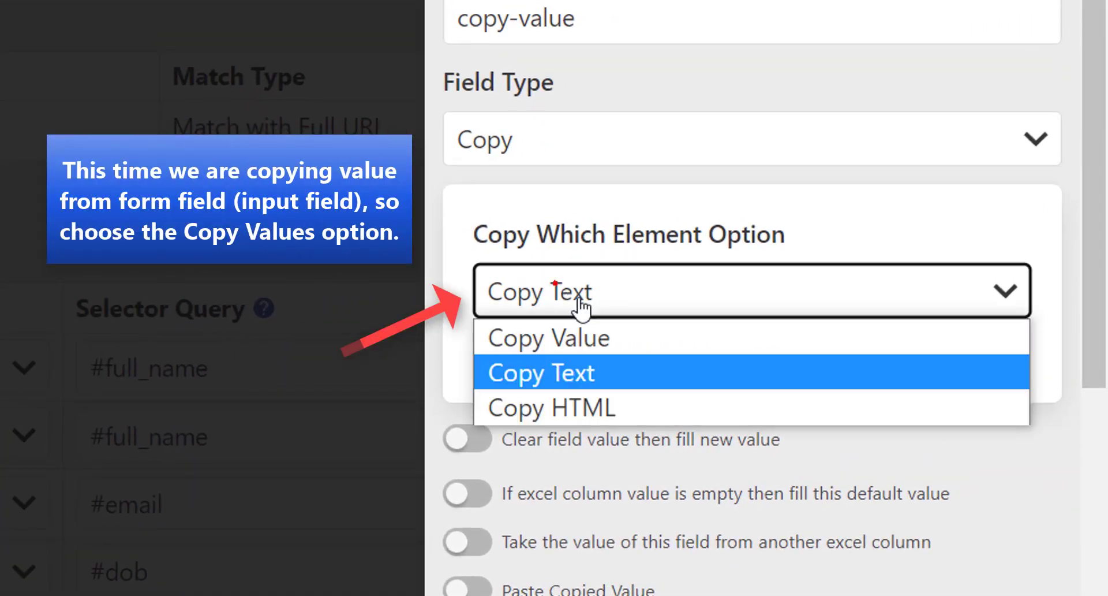
pyautogui.click(594, 338)
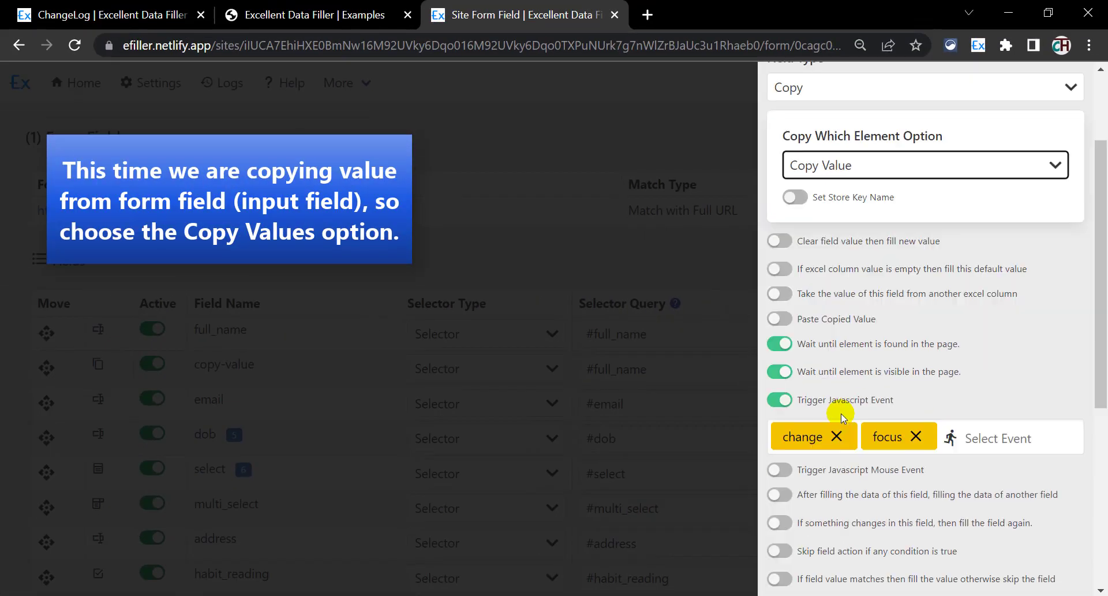
pyautogui.scroll(-4, 840, 413)
pyautogui.scroll(-3, 791, 548)
pyautogui.click(796, 551)
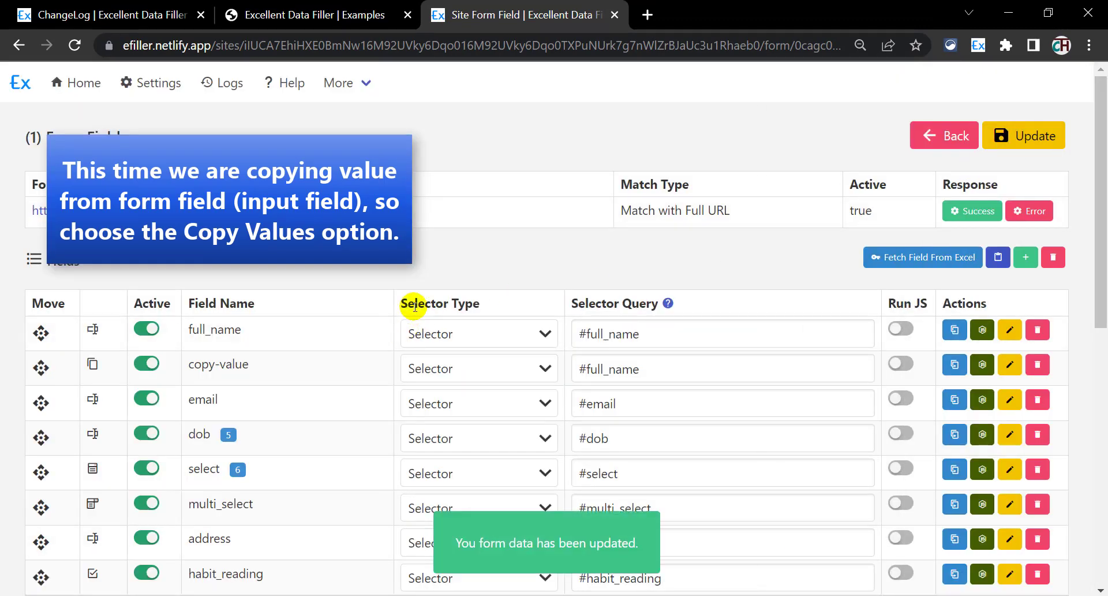
pyautogui.click(324, 22)
pyautogui.click(331, 54)
# - Reload the Example-1 form and enter 'Demo' in Full Name
pyautogui.press('Return')
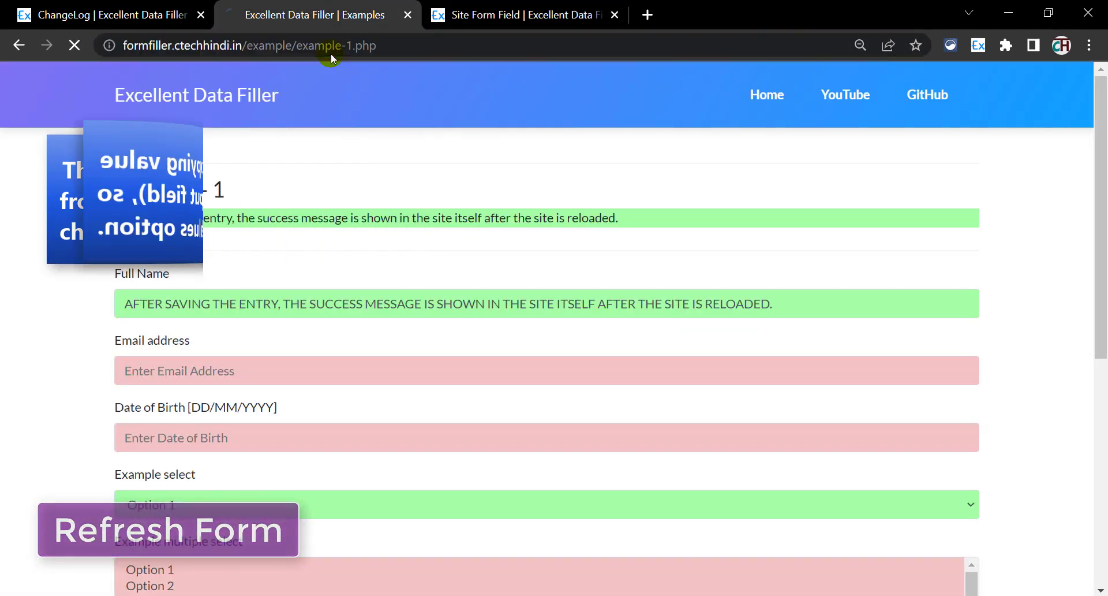
pyautogui.write('Demo')
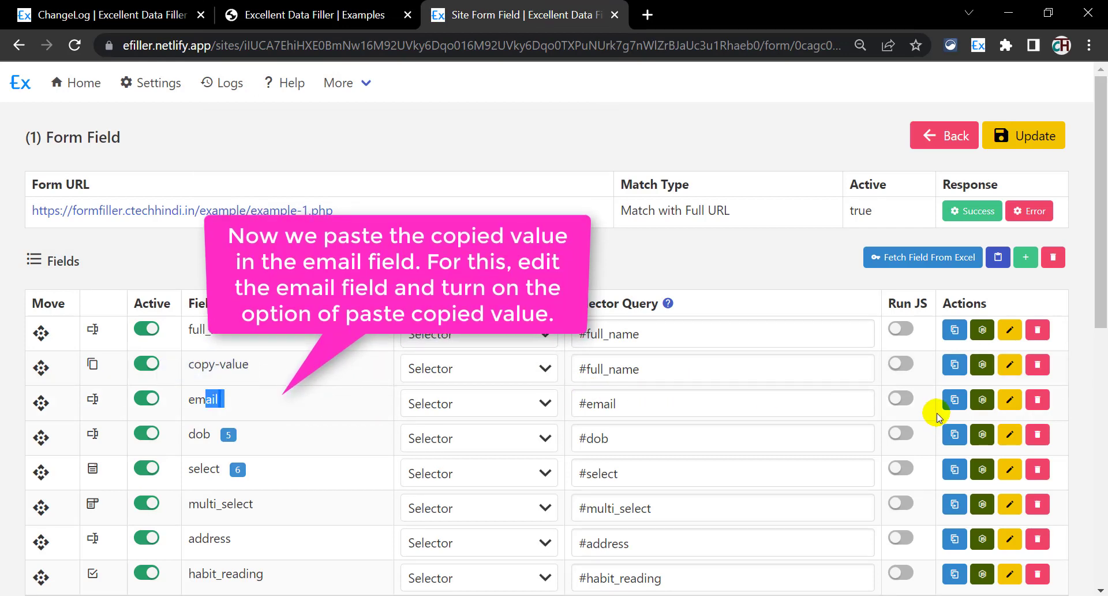
# - Turn on Paste Copied Value for the email field and save its settings
pyautogui.click(1009, 404)
pyautogui.scroll(5, 927, 336)
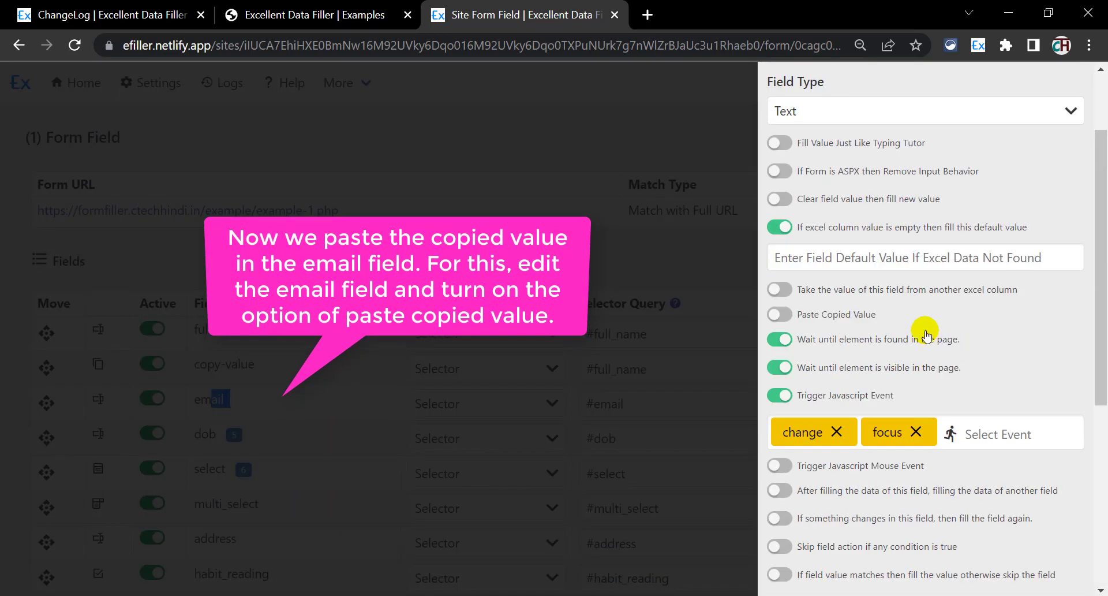
pyautogui.scroll(-6, 813, 315)
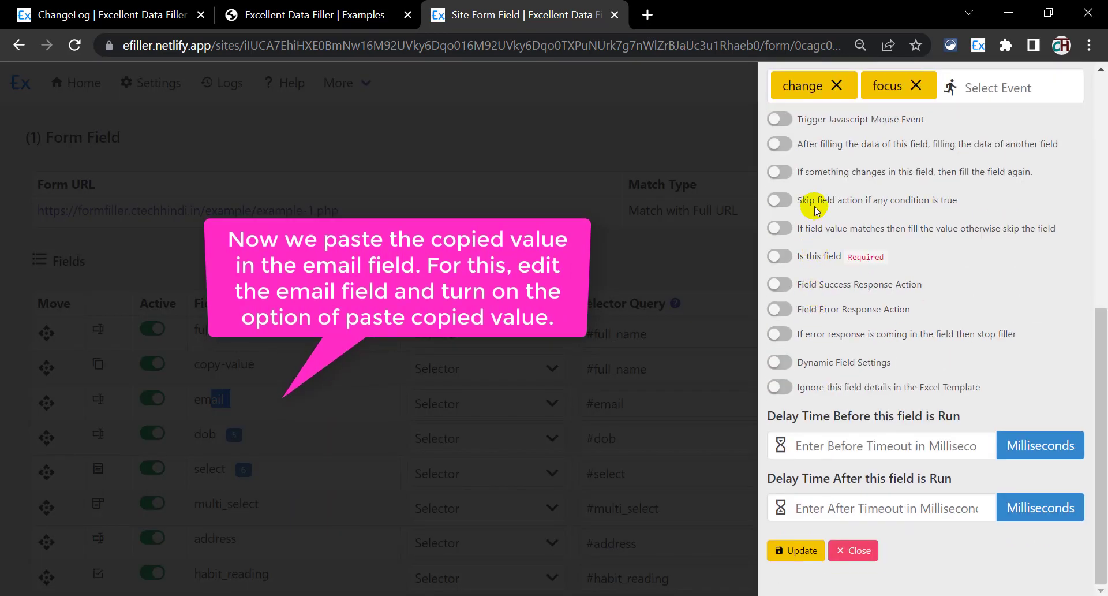
pyautogui.scroll(3, 816, 209)
pyautogui.click(823, 151)
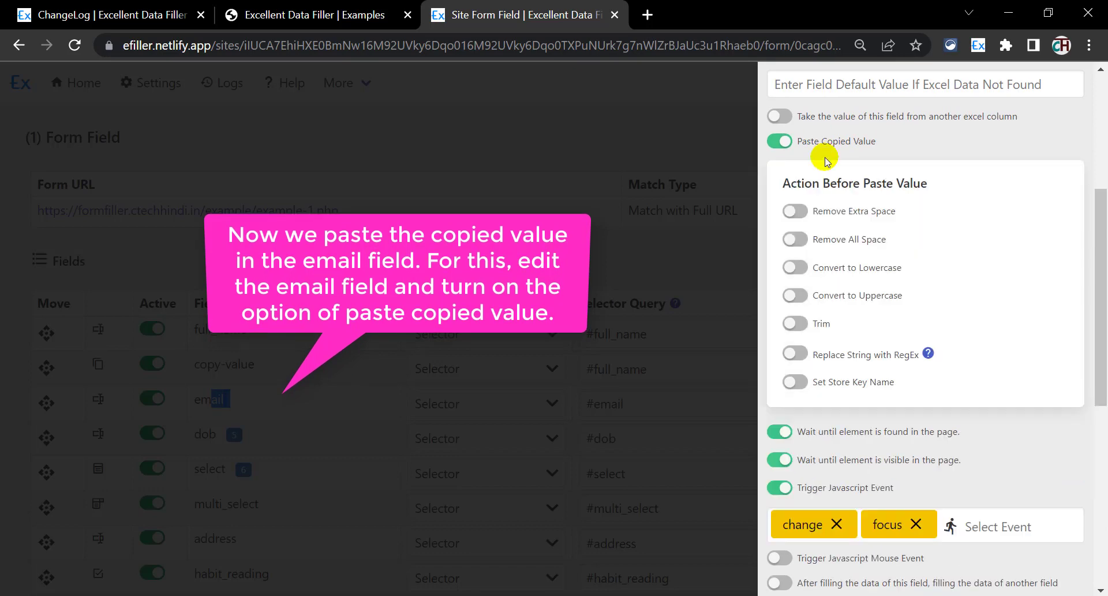
pyautogui.scroll(-6, 802, 409)
pyautogui.scroll(-2, 803, 409)
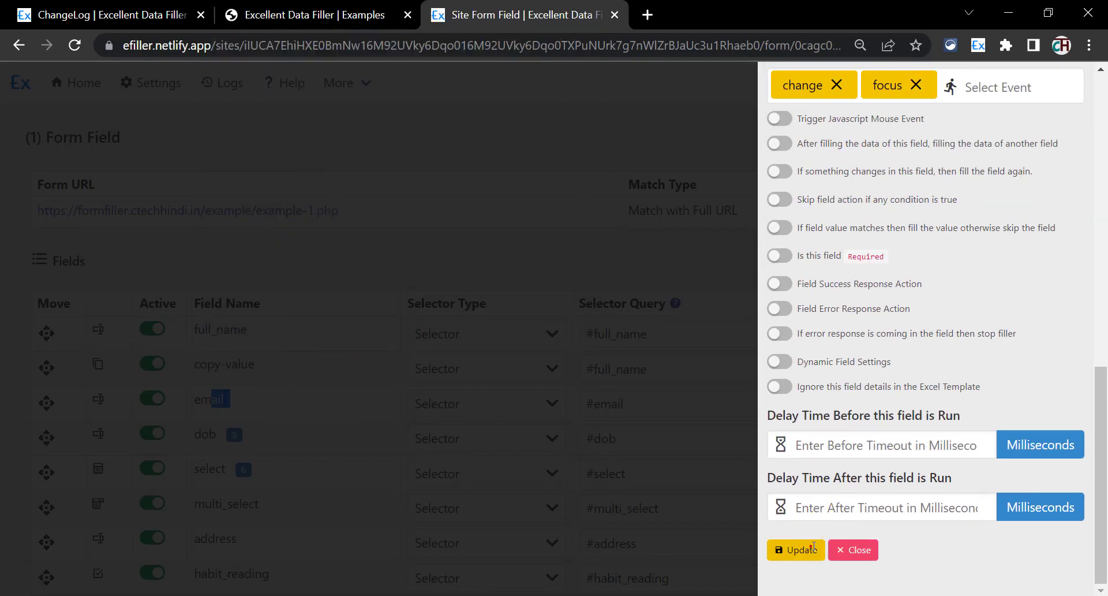
pyautogui.click(806, 547)
# - Refresh the Example-1 form to check Email gets the pasted 'Demo', then return to the field list
pyautogui.click(316, 11)
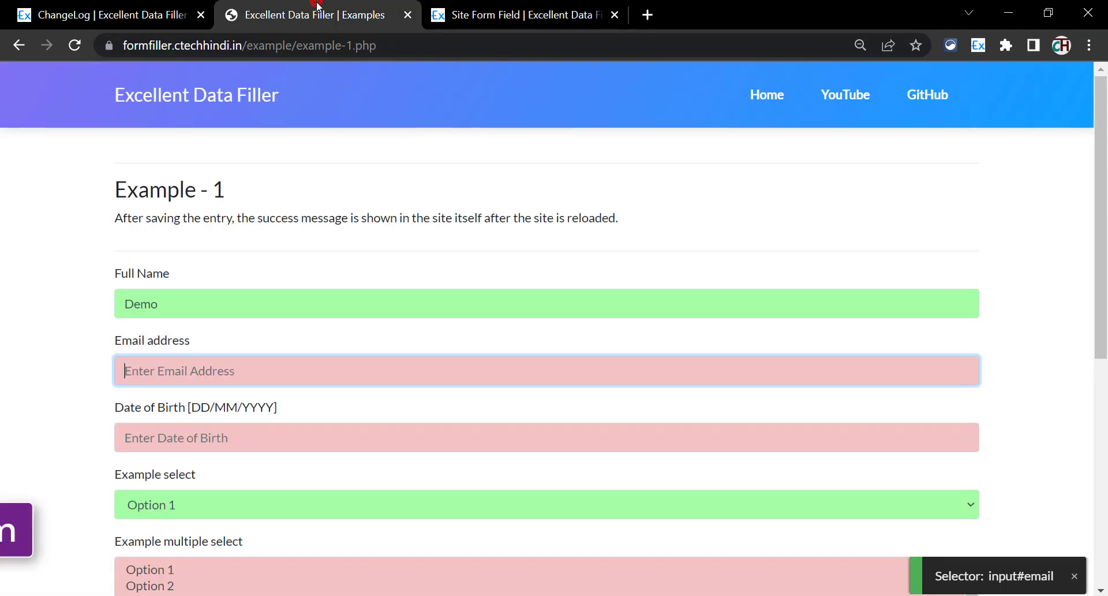
pyautogui.press('F5')
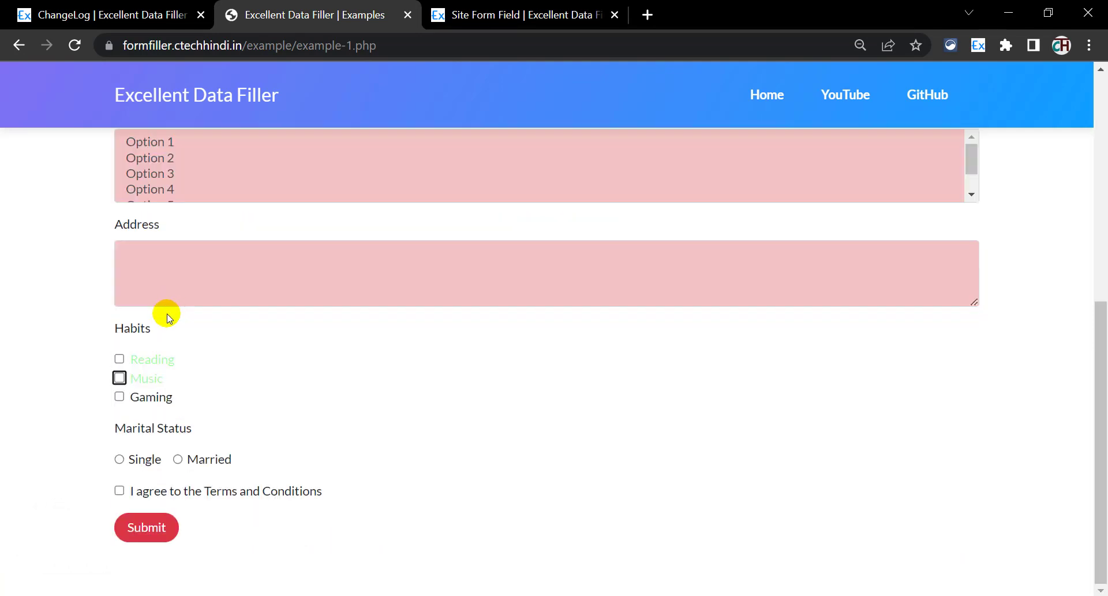
pyautogui.scroll(5, 185, 316)
pyautogui.scroll(3, 182, 280)
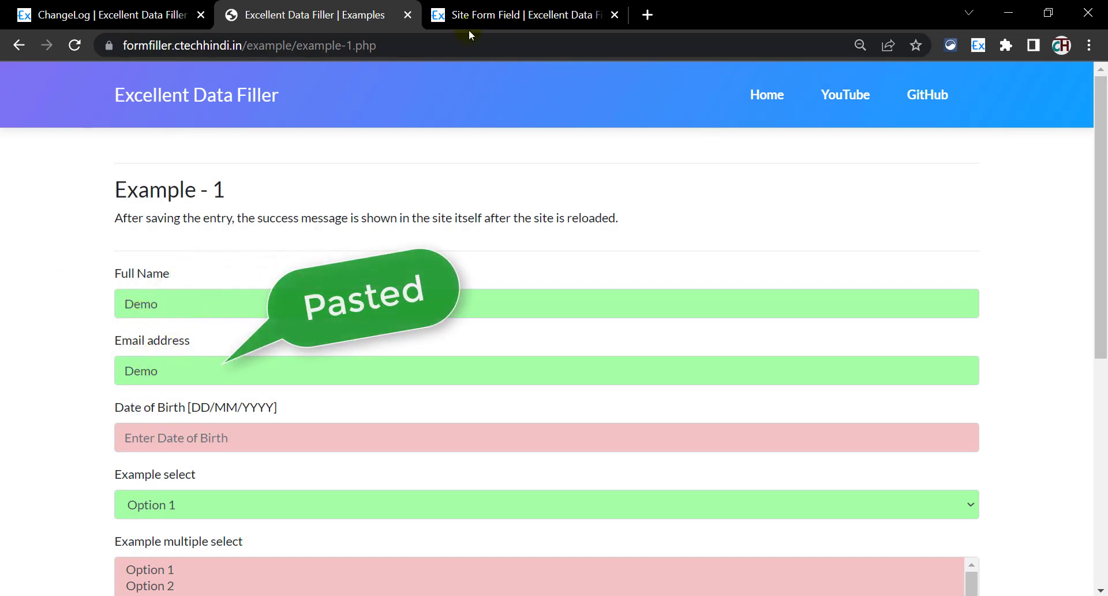
pyautogui.click(526, 20)
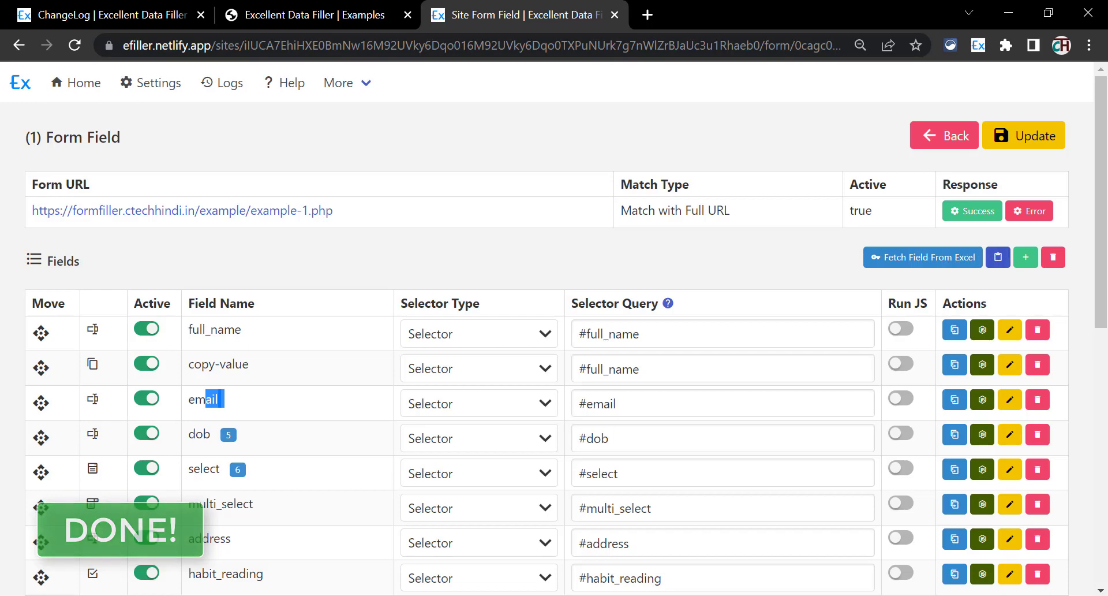
# - Note the new playSound function in the changelog and add a new field named 'sound-play'
pyautogui.click(216, 398)
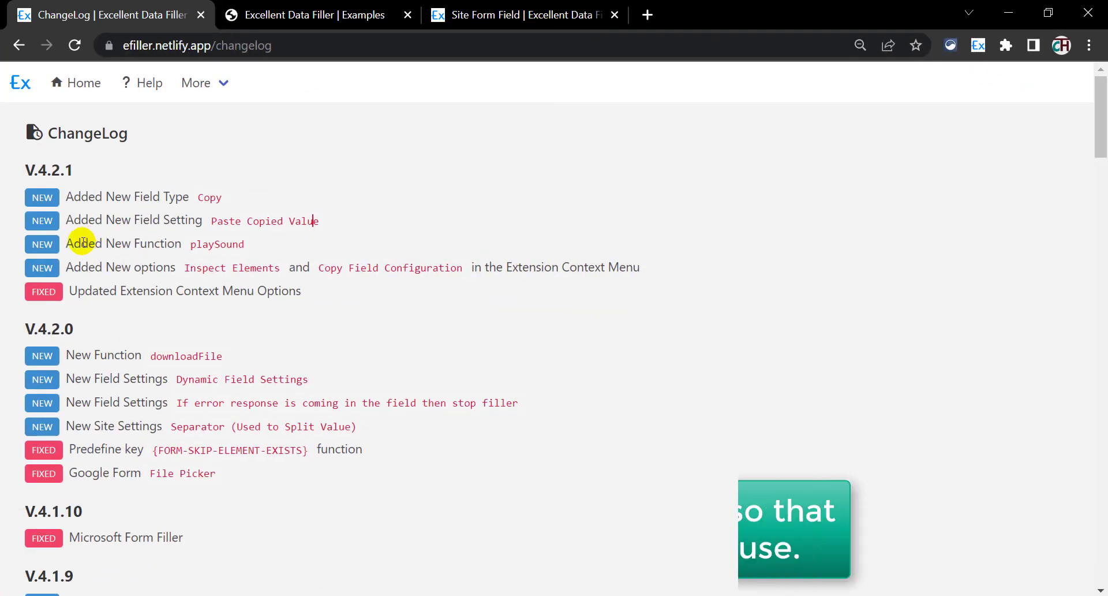
pyautogui.moveTo(81, 243); pyautogui.dragTo(195, 246)
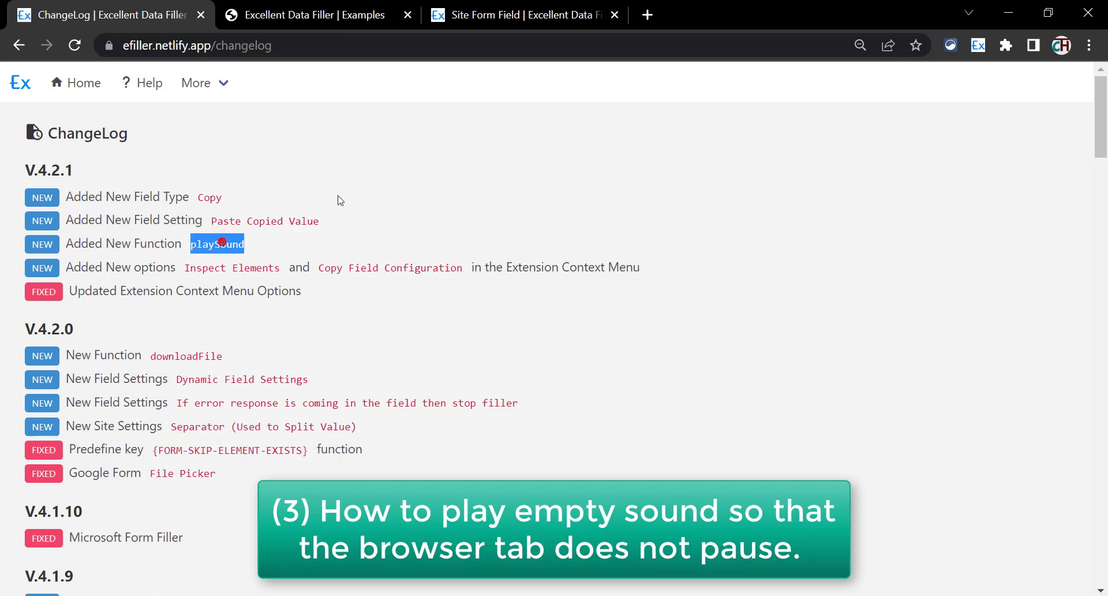
pyautogui.click(494, 5)
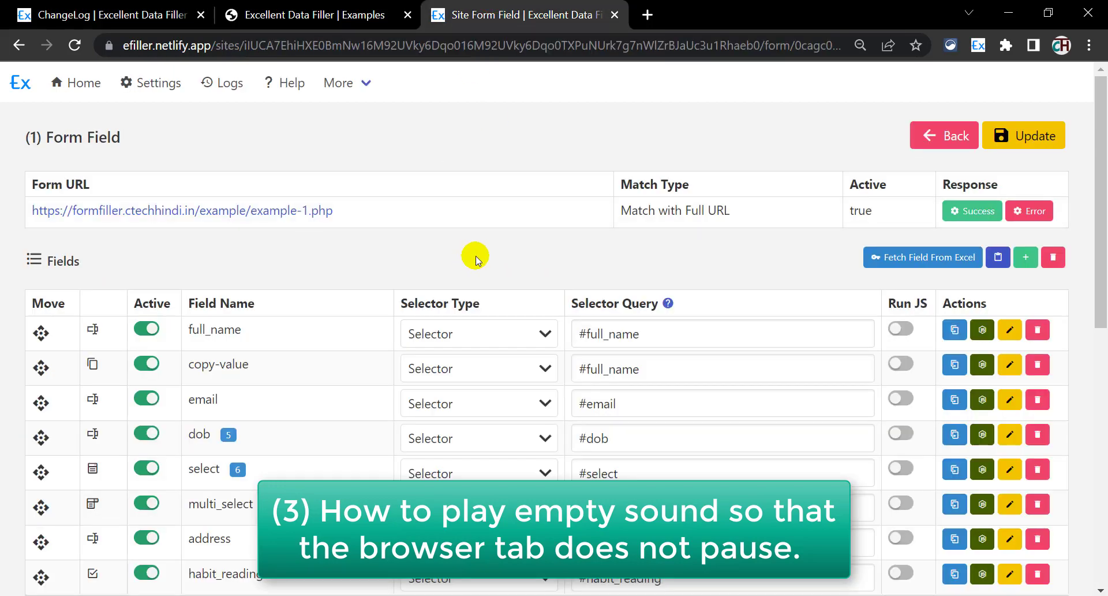
pyautogui.click(1033, 268)
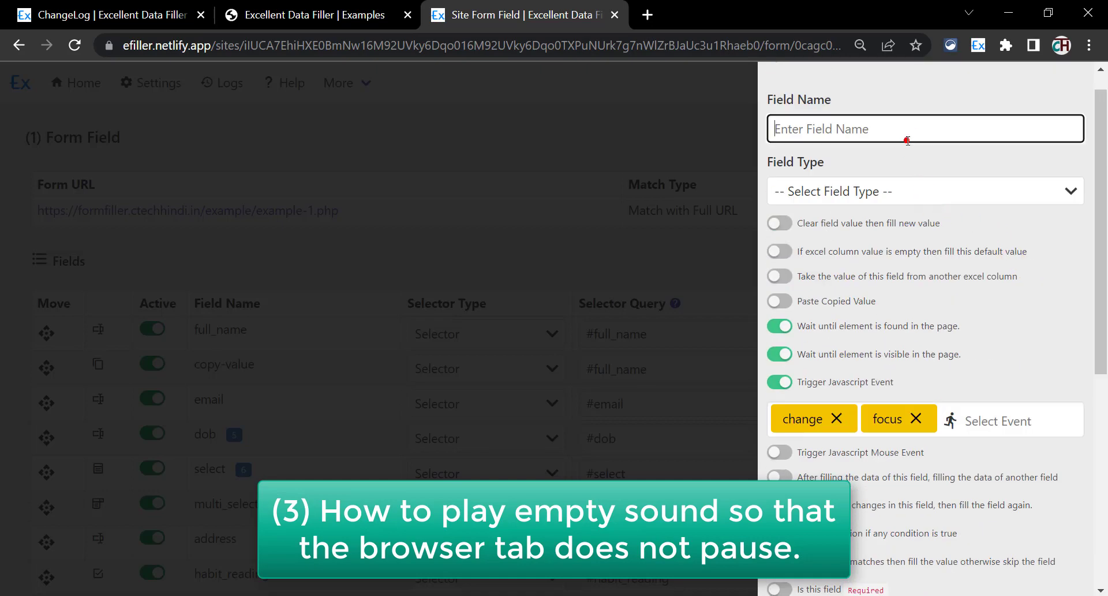
pyautogui.click(908, 140)
pyautogui.write('sound')
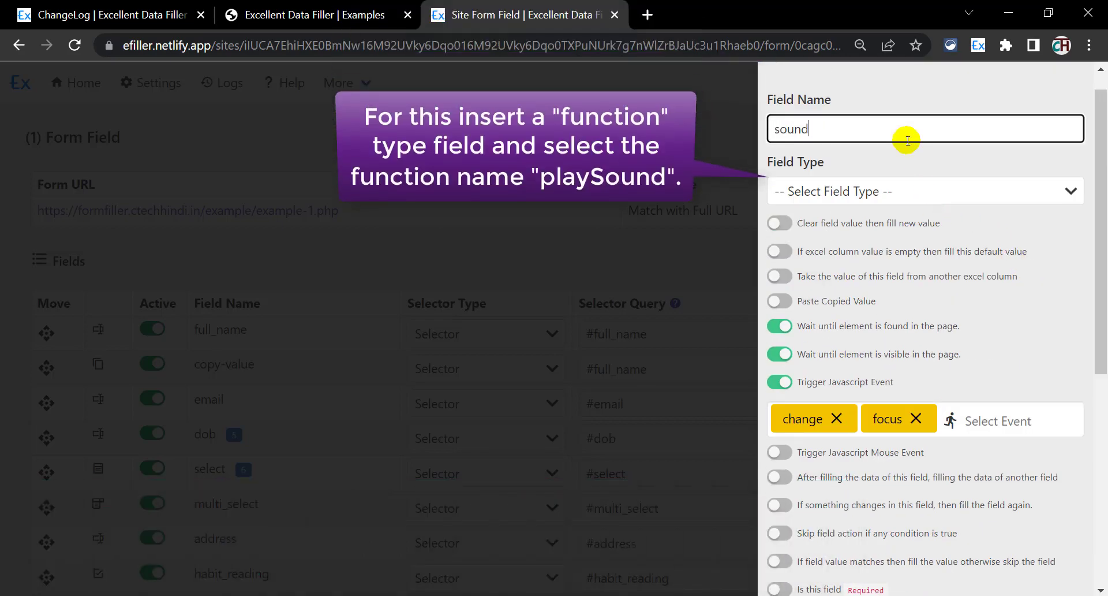
pyautogui.write('-play')
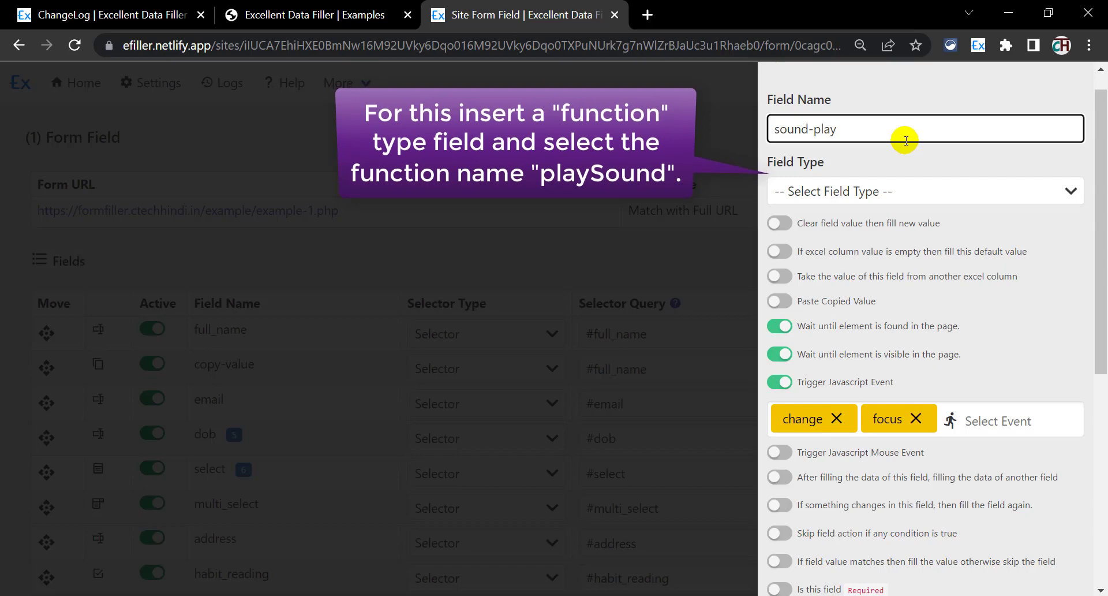
# - Make the field a Function running playSound with Trigger Javascript Event off, and save it
pyautogui.click(878, 190)
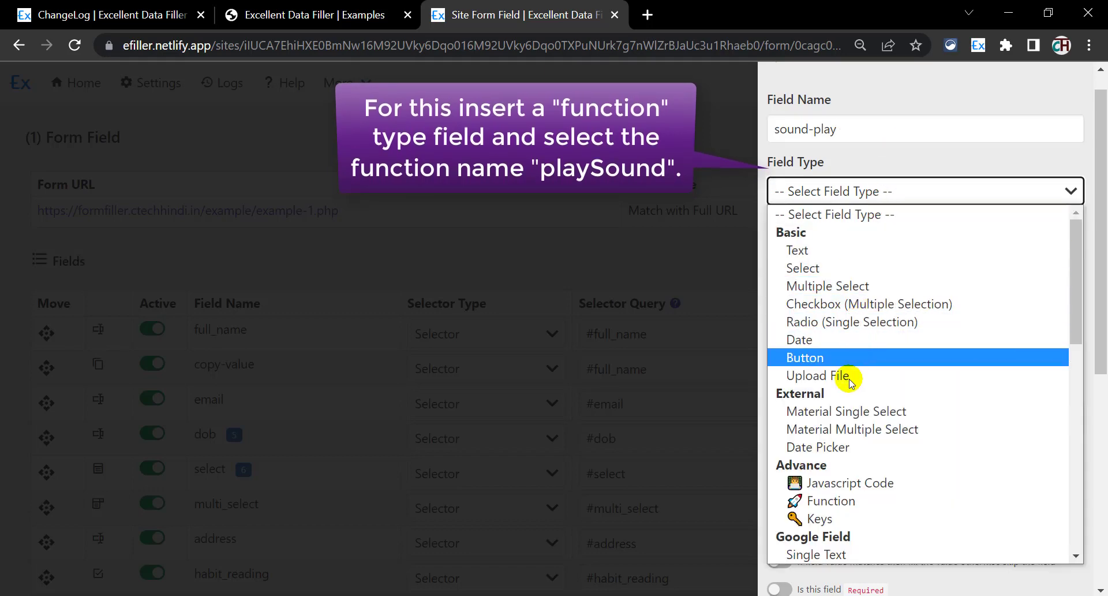
pyautogui.click(831, 500)
pyautogui.click(854, 253)
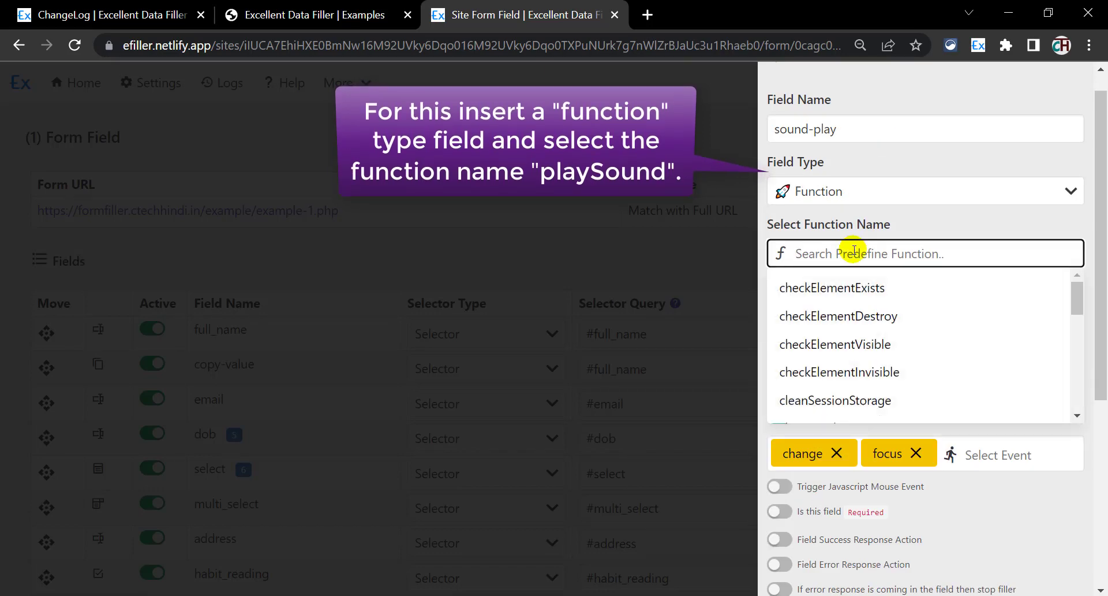
pyautogui.write('play')
pyautogui.click(819, 287)
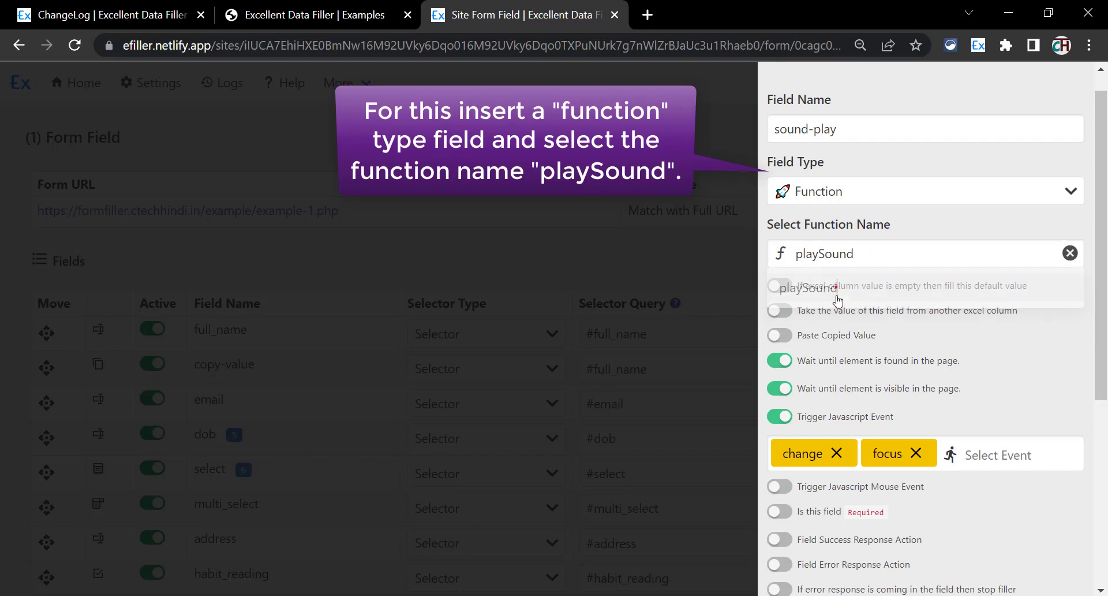
pyautogui.click(808, 413)
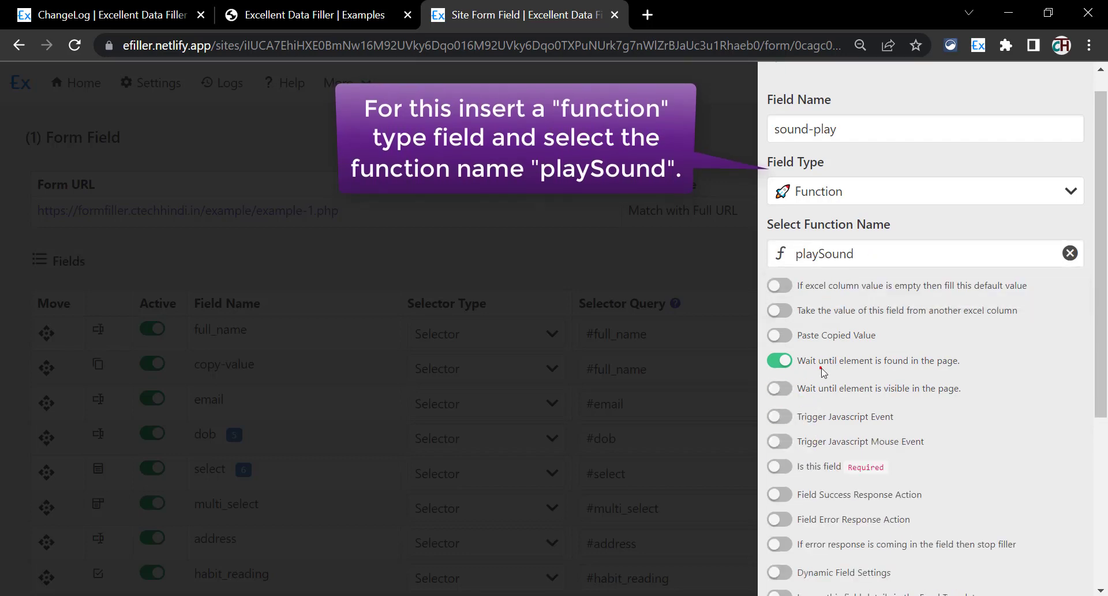
pyautogui.scroll(-5, 832, 403)
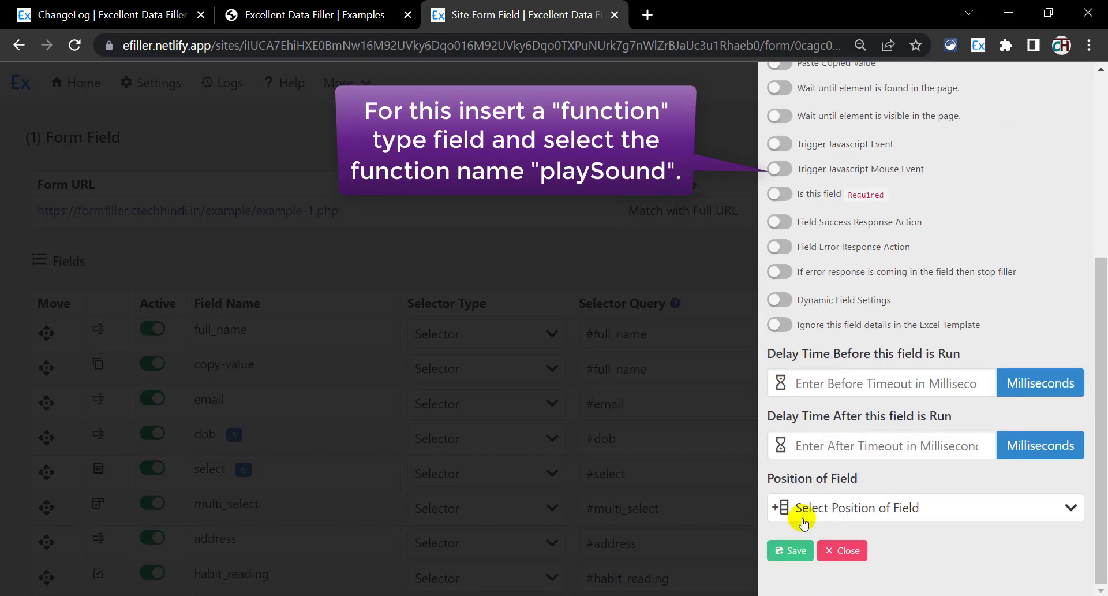
pyautogui.click(795, 553)
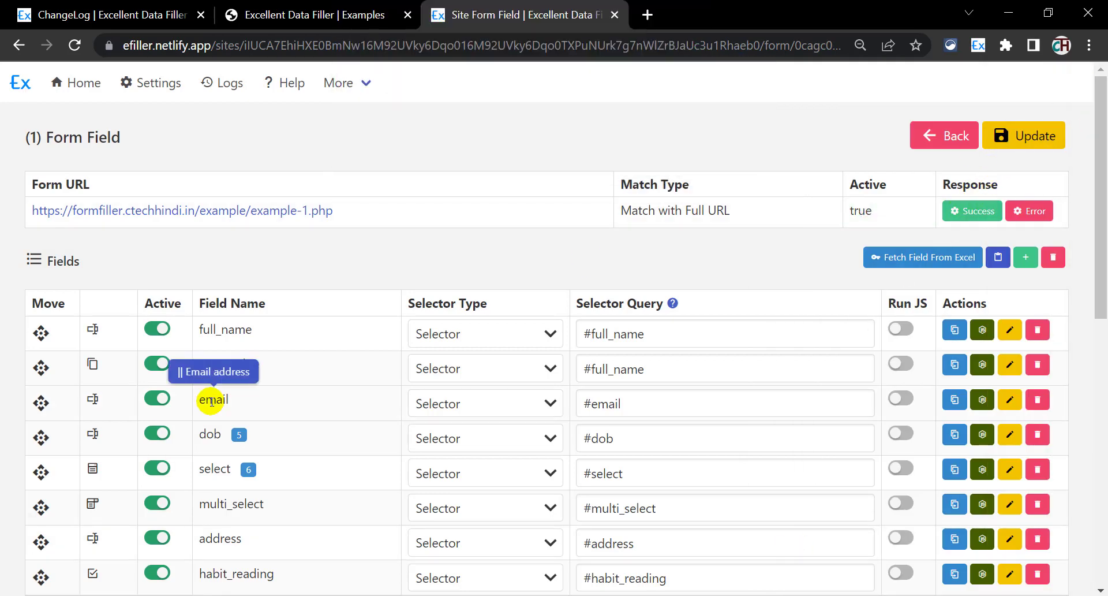
# - Drag the sound-play row to the top of the field table, above full_name
pyautogui.scroll(-6, 211, 401)
pyautogui.moveTo(39, 407); pyautogui.dragTo(53, 273)
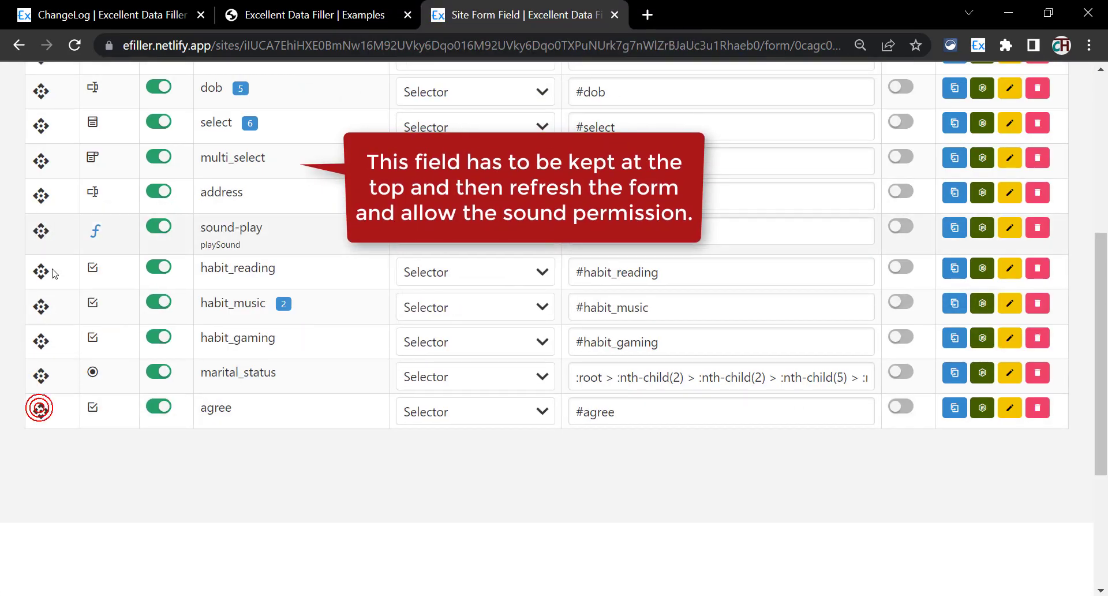
pyautogui.scroll(6, 57, 317)
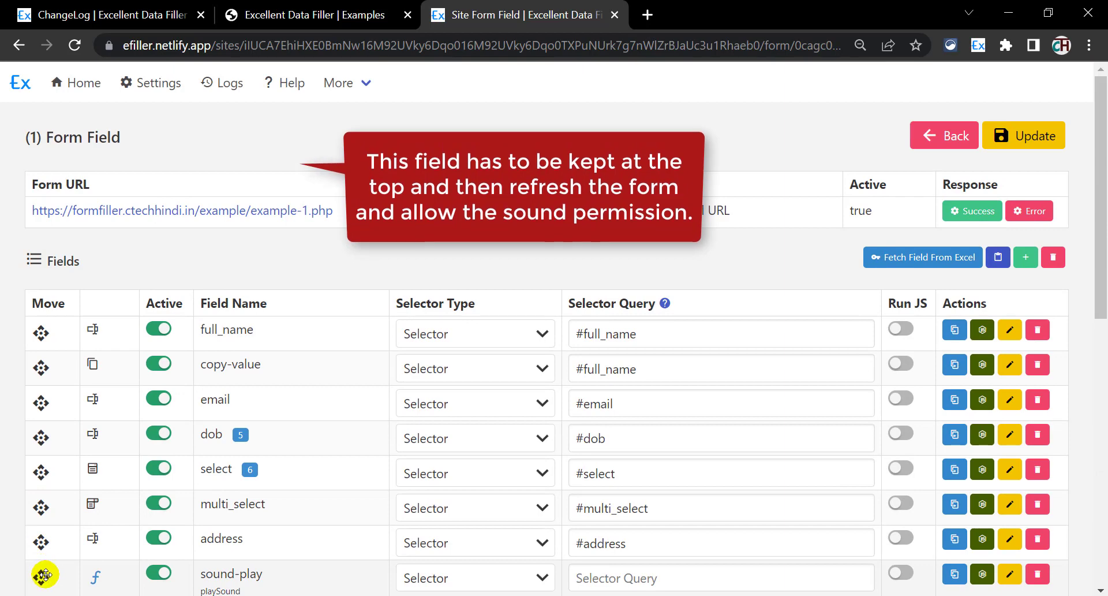
pyautogui.moveTo(44, 575); pyautogui.dragTo(30, 356)
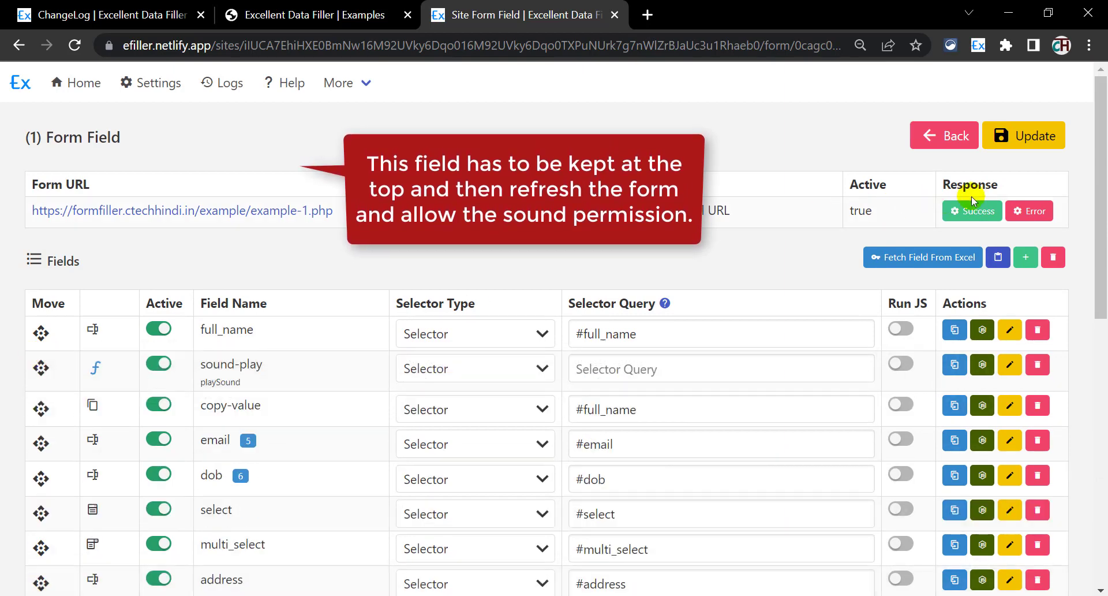
pyautogui.moveTo(39, 364); pyautogui.dragTo(43, 332)
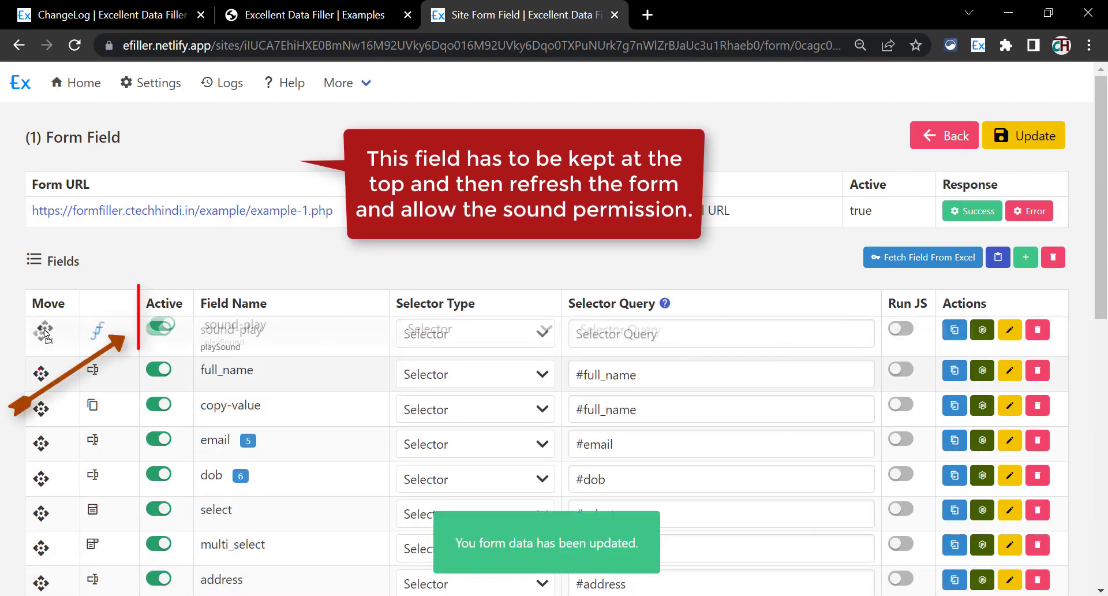
pyautogui.click(304, 7)
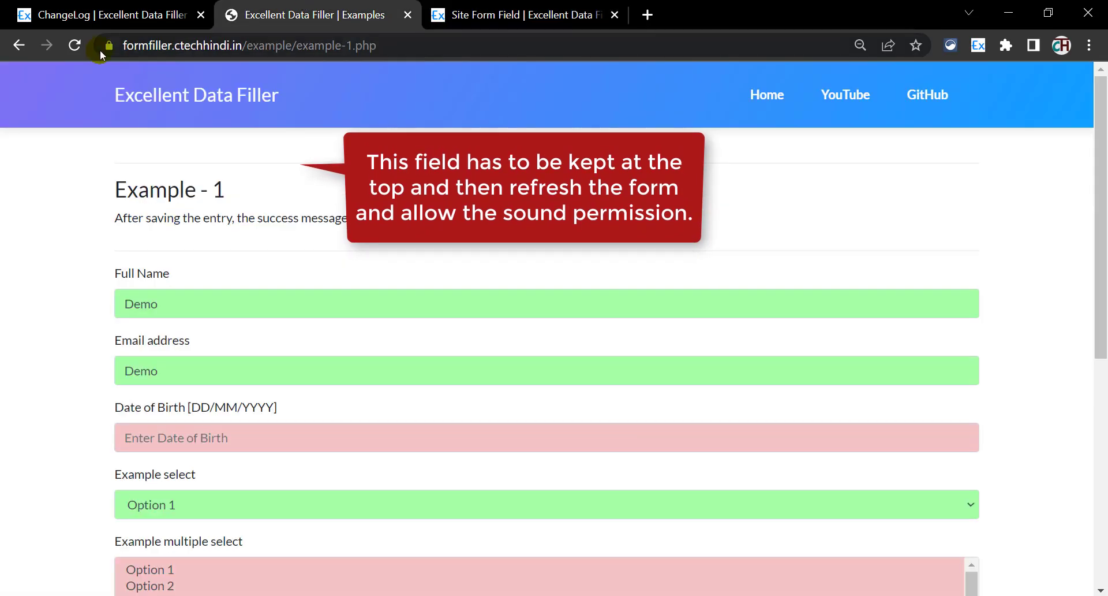
# - Reload the form, allow microphone access, and reload again so the filler plays sound
pyautogui.click(80, 47)
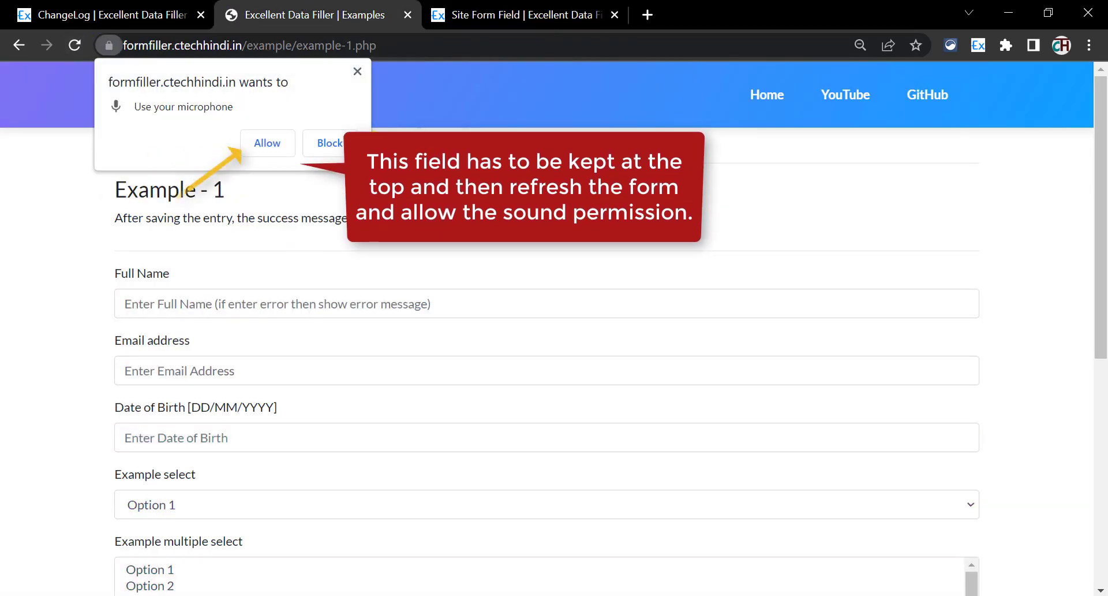
pyautogui.click(261, 143)
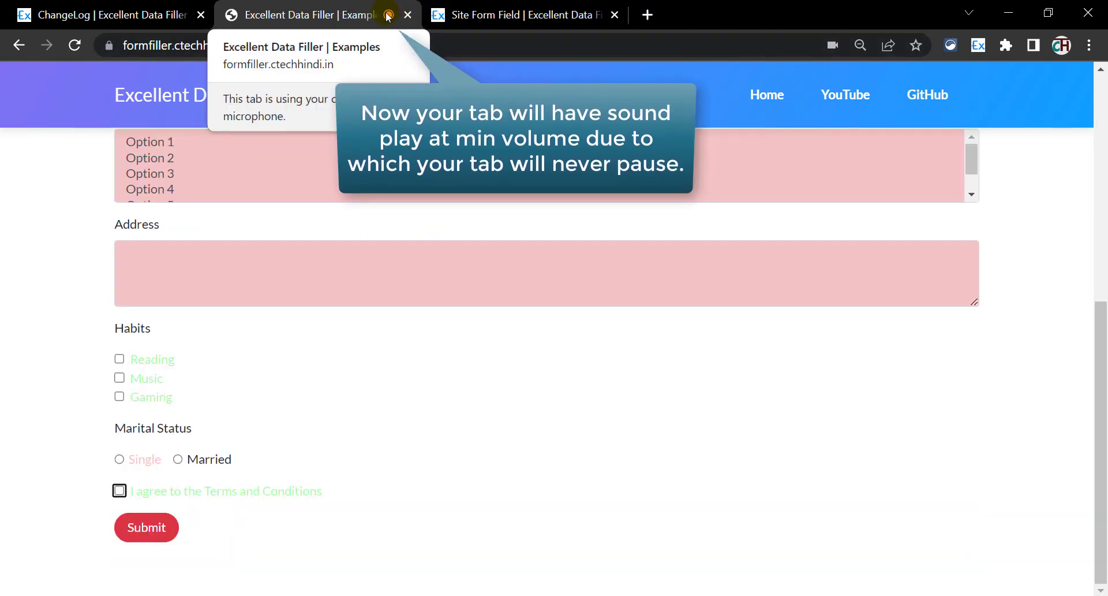
pyautogui.click(70, 47)
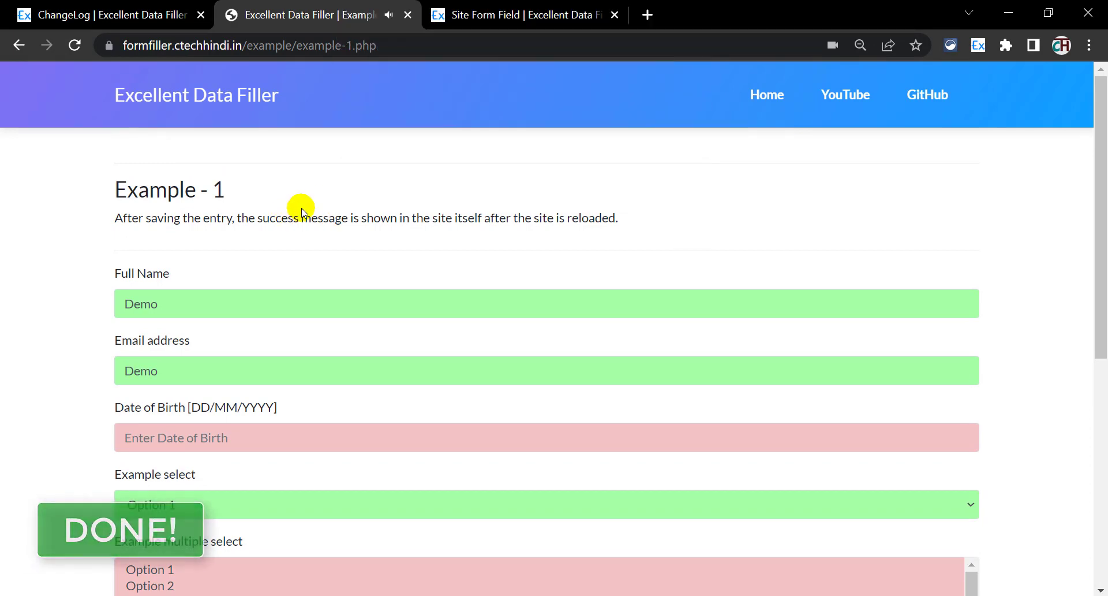
# - Review the Inspect Elements entry in the ChangeLog, then return to the Example-1 form
pyautogui.hotkey('ctrl', 'shift', 'Tab')
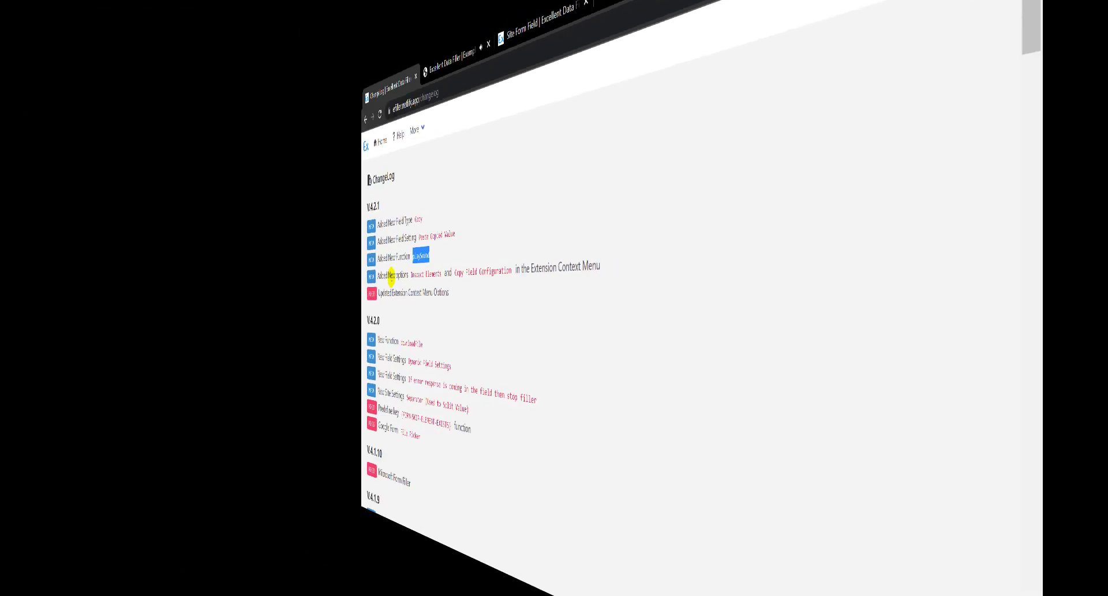
pyautogui.moveTo(115, 267); pyautogui.dragTo(281, 268)
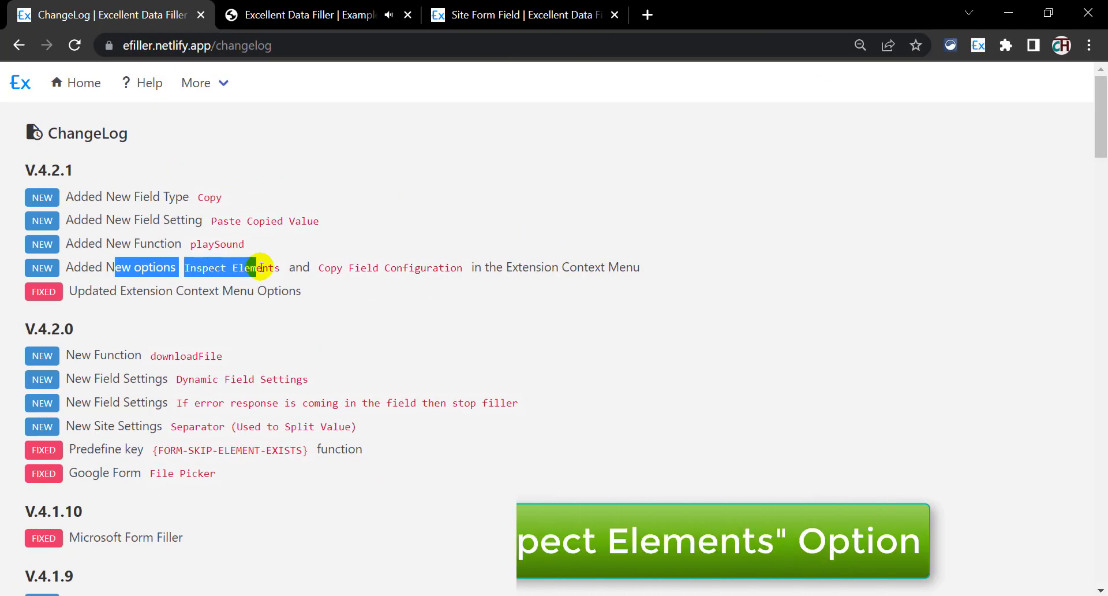
pyautogui.click(372, 4)
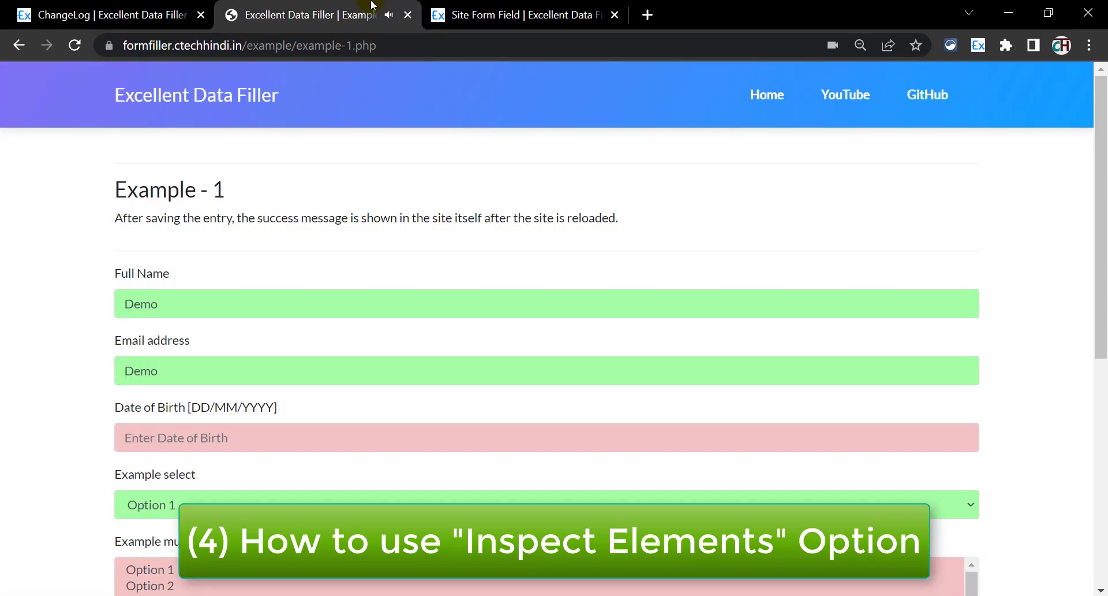
pyautogui.click(18, 5)
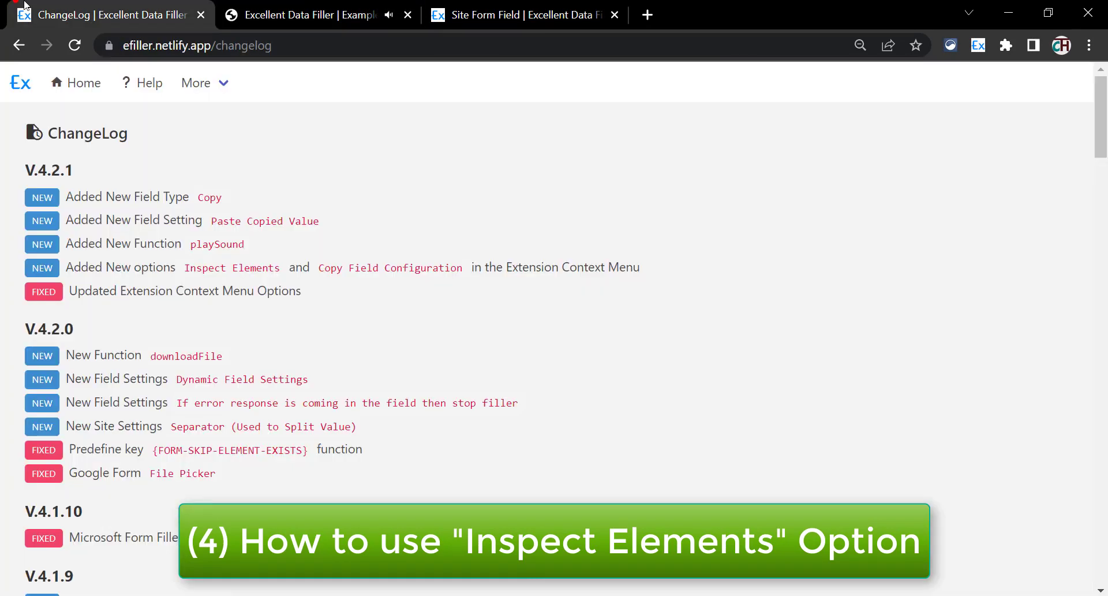
pyautogui.click(224, 4)
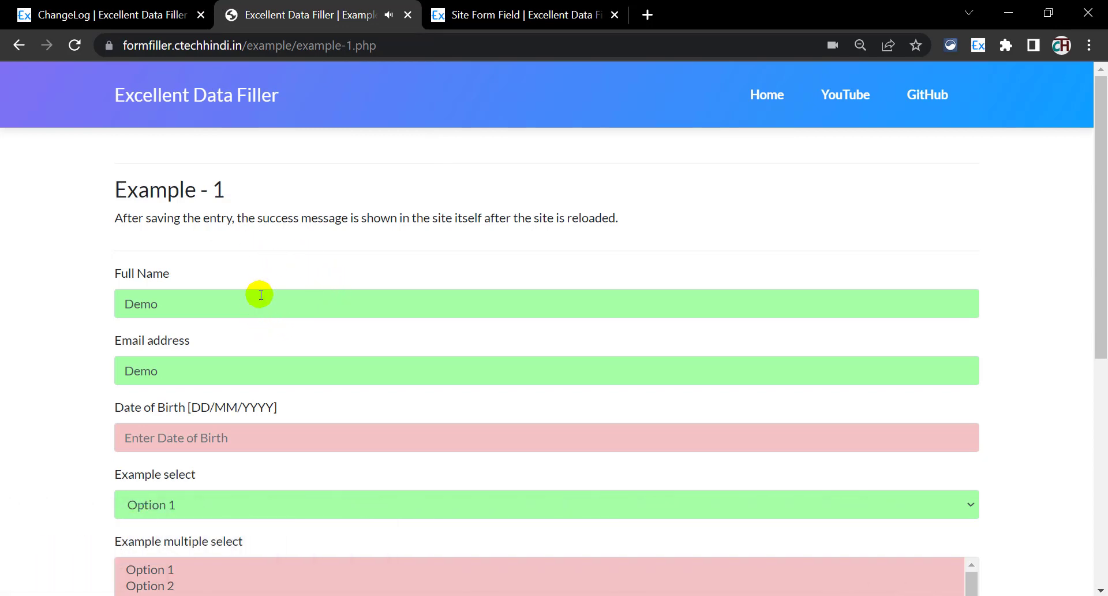
# - Turn on the extension's element inspection mode on the Example-1 form
pyautogui.rightClick(241, 298)
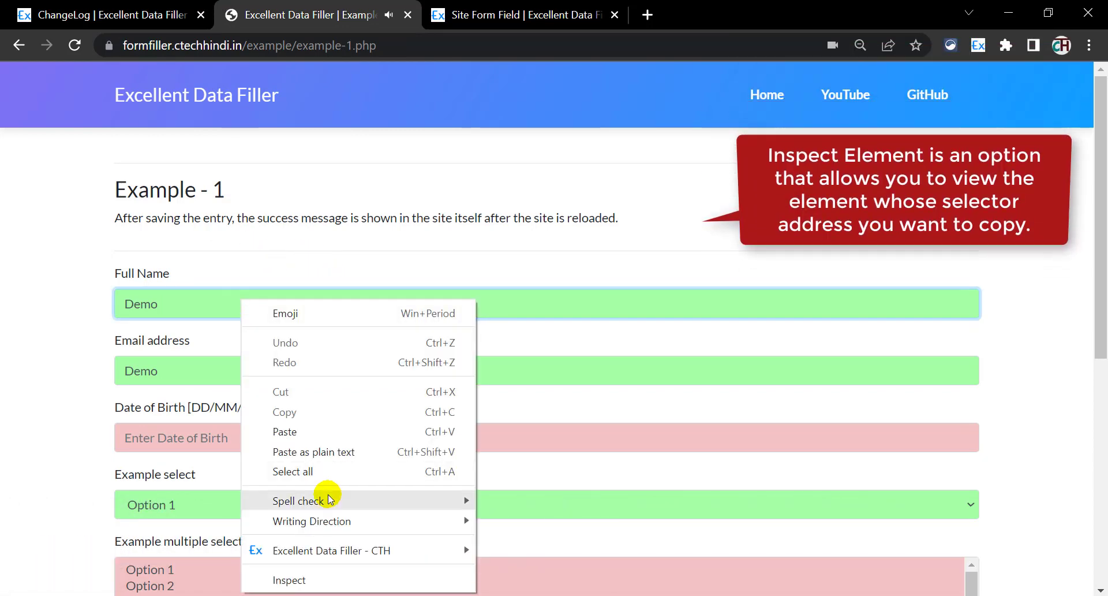
pyautogui.rightClick(469, 178)
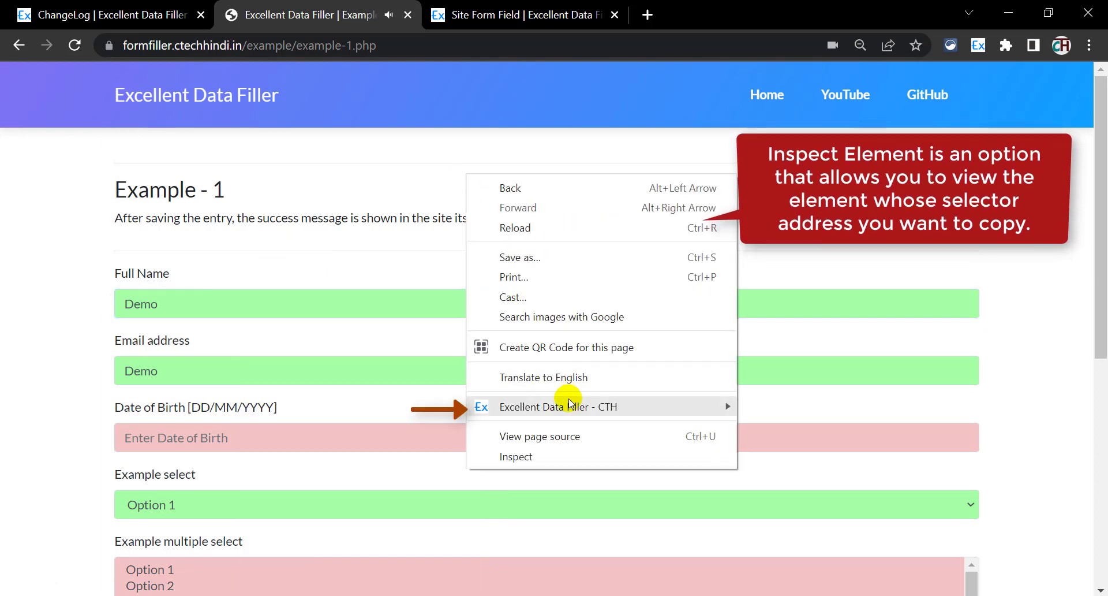
pyautogui.moveTo(508, 404)
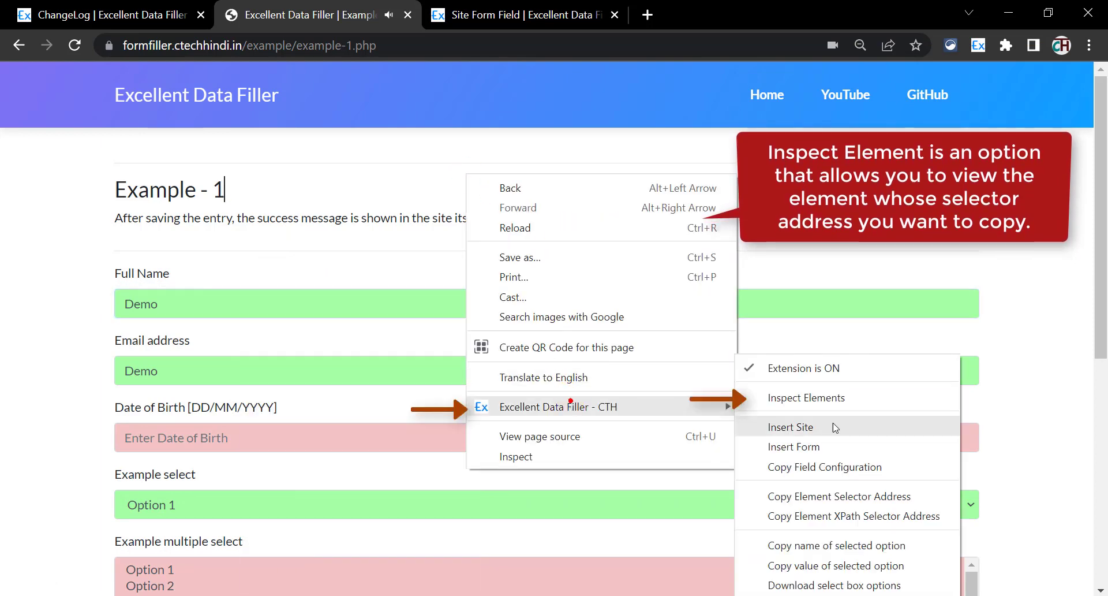
pyautogui.click(808, 398)
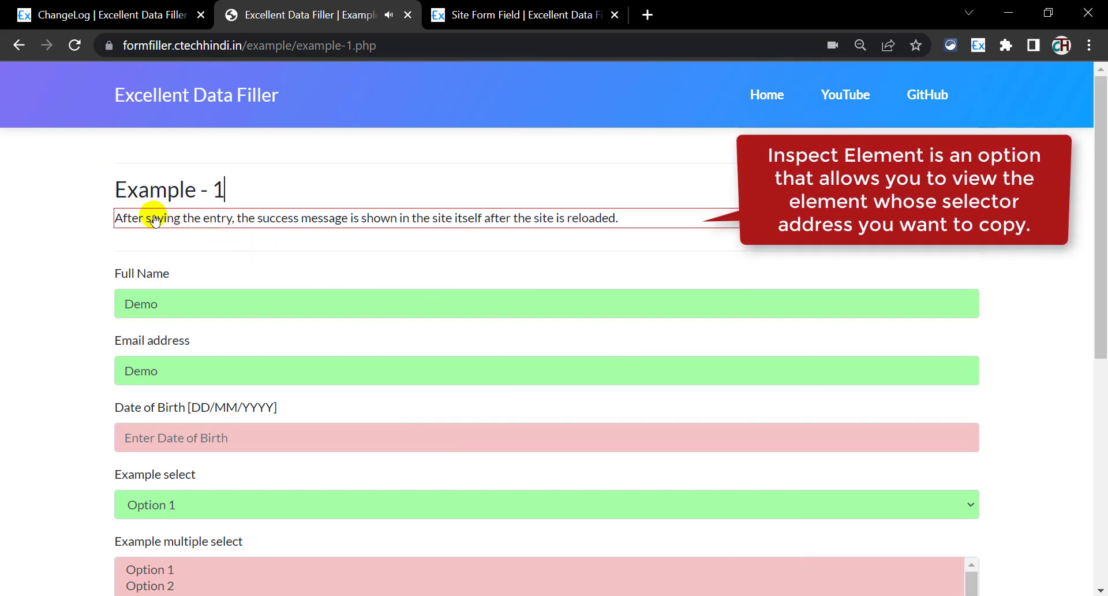
pyautogui.scroll(-3, 148, 329)
pyautogui.scroll(-1, 149, 403)
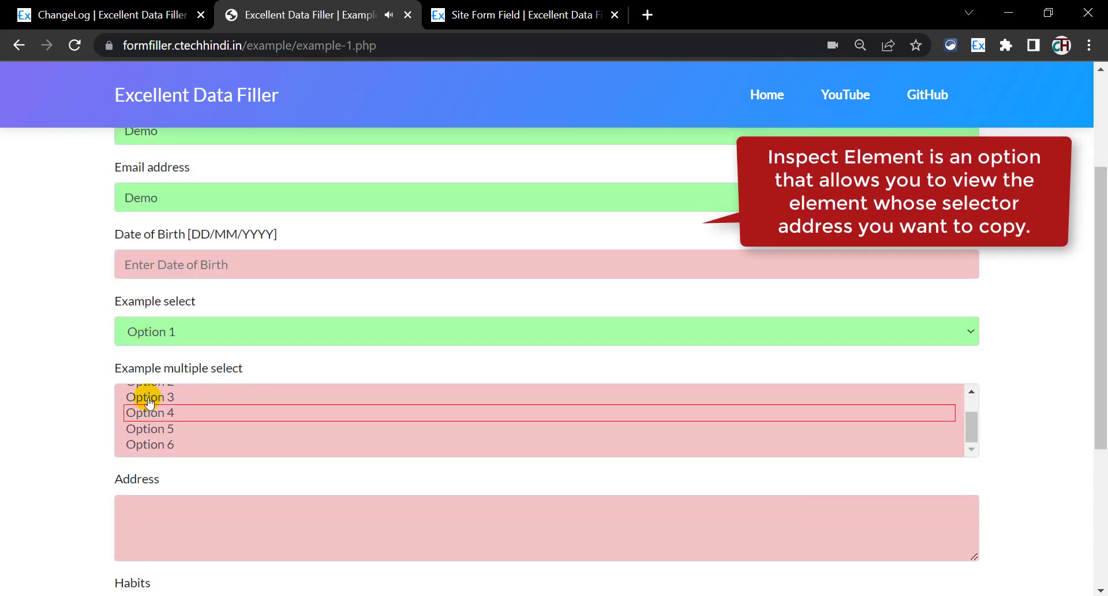
pyautogui.scroll(-3, 148, 485)
pyautogui.scroll(-2, 118, 456)
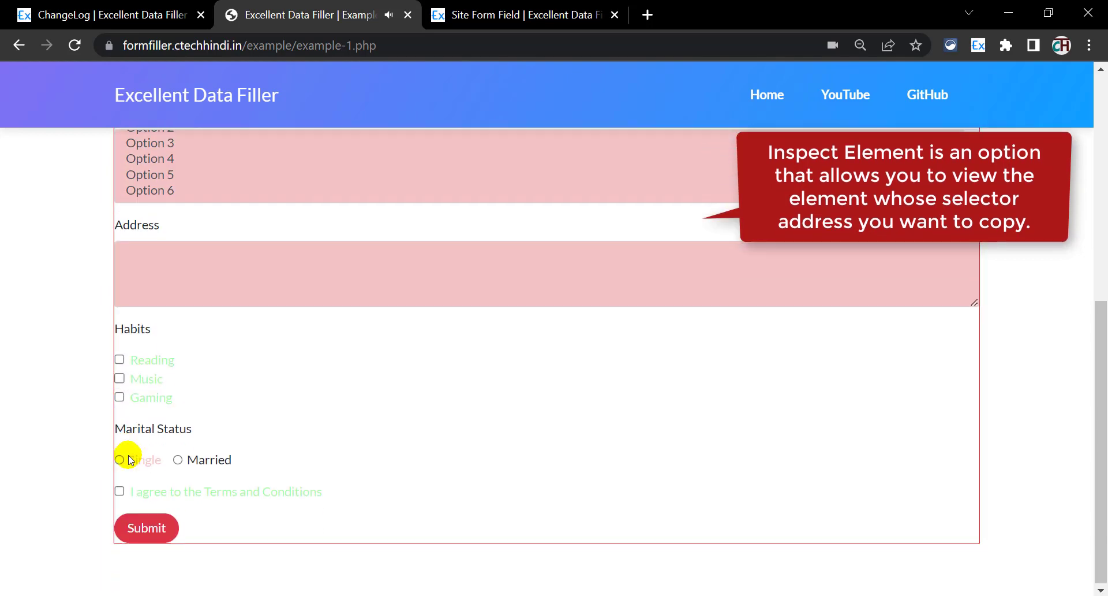
# - Copy the Married radio's selector address and the Gaming checkbox's XPath selector address
pyautogui.rightClick(179, 461)
pyautogui.moveTo(279, 404)
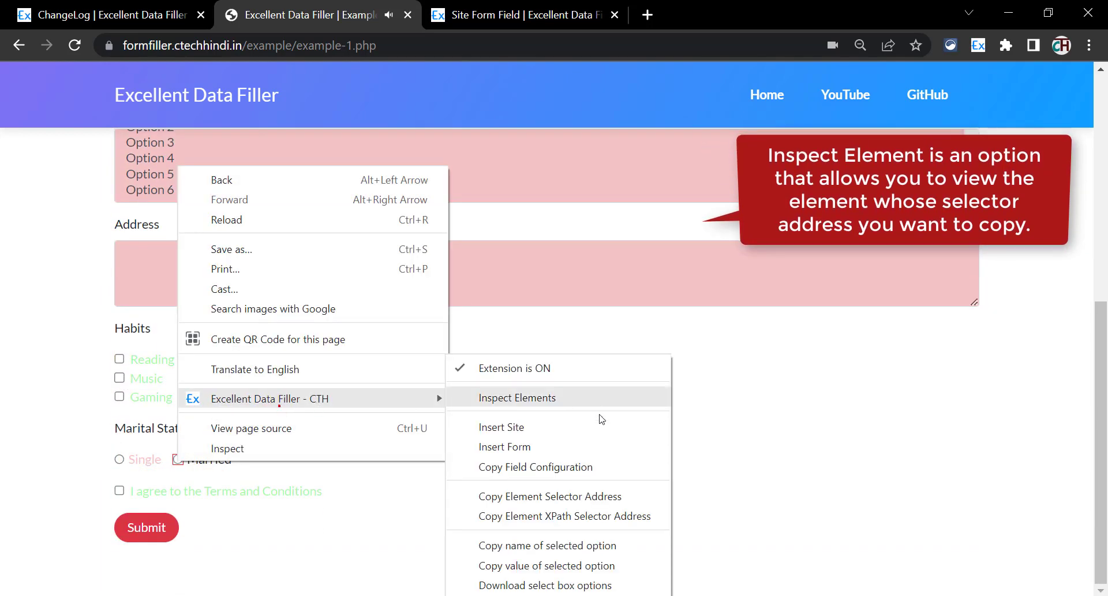
pyautogui.click(540, 497)
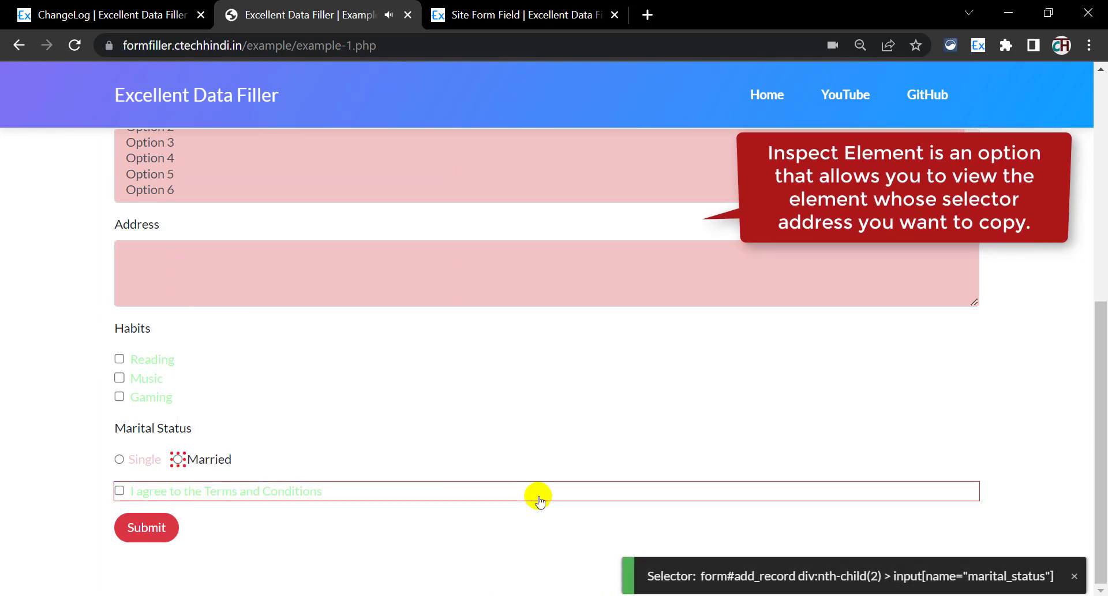
pyautogui.rightClick(119, 397)
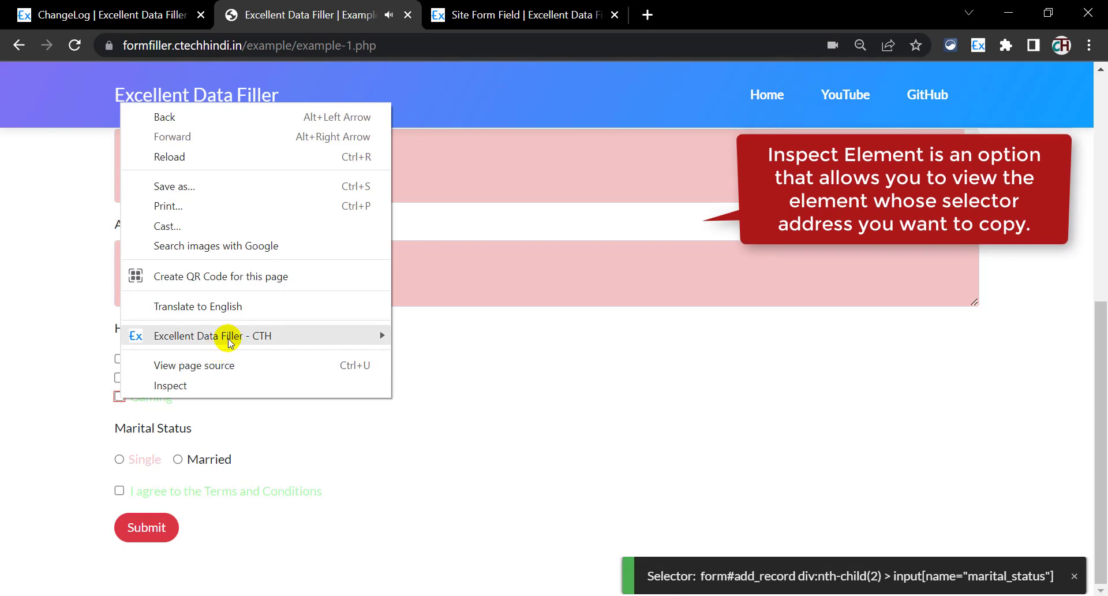
pyautogui.moveTo(222, 337)
pyautogui.click(489, 485)
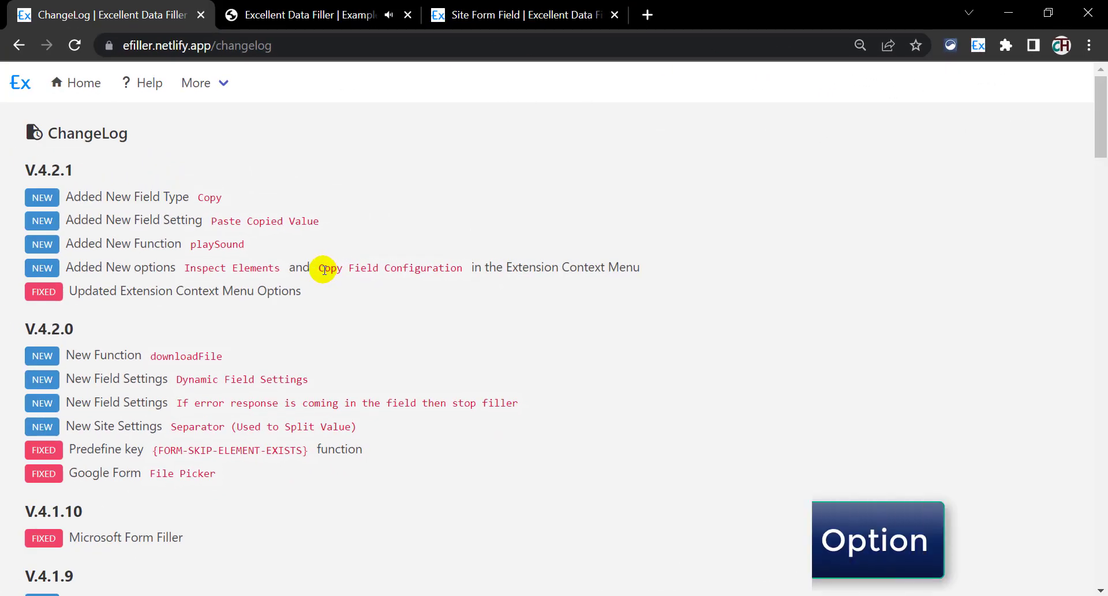
# - Mark the Copy Field Configuration changelog entry and select the form's Full Name field
pyautogui.moveTo(320, 268); pyautogui.dragTo(457, 269)
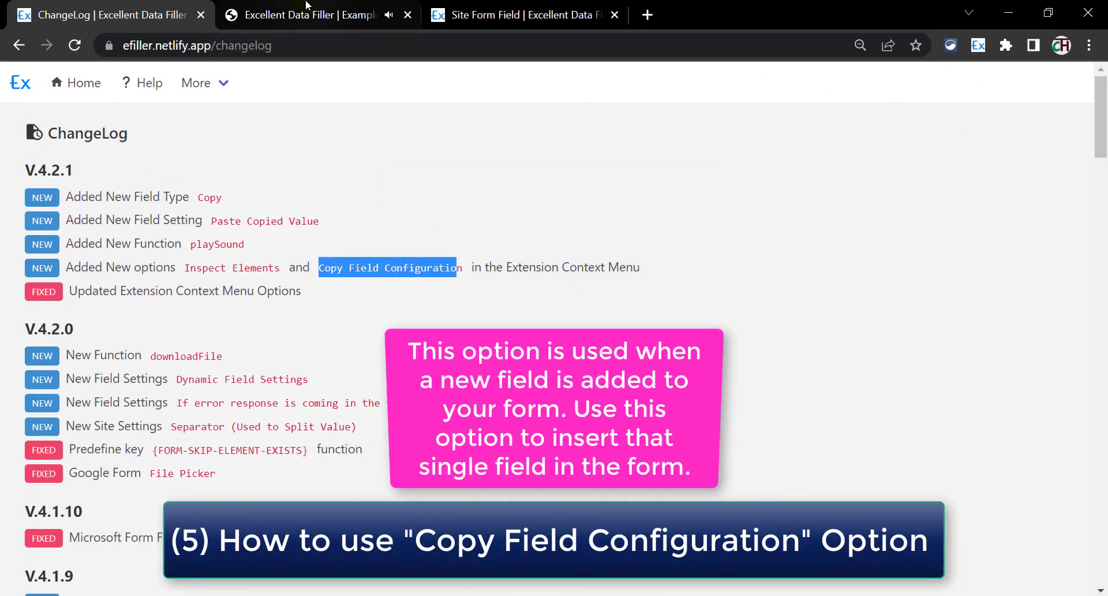
pyautogui.click(308, 7)
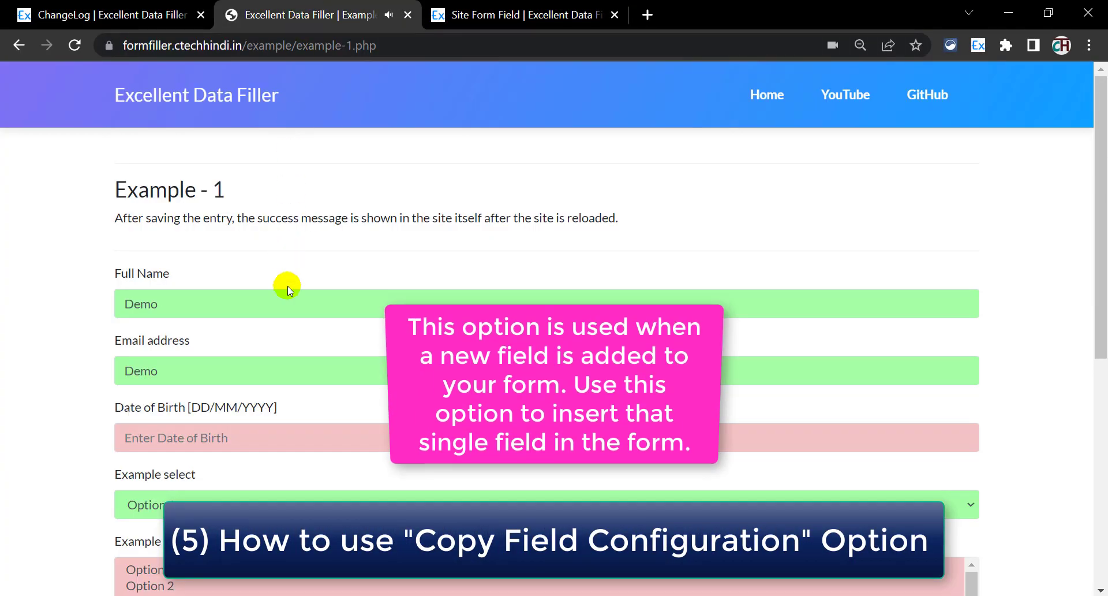
pyautogui.click(196, 303)
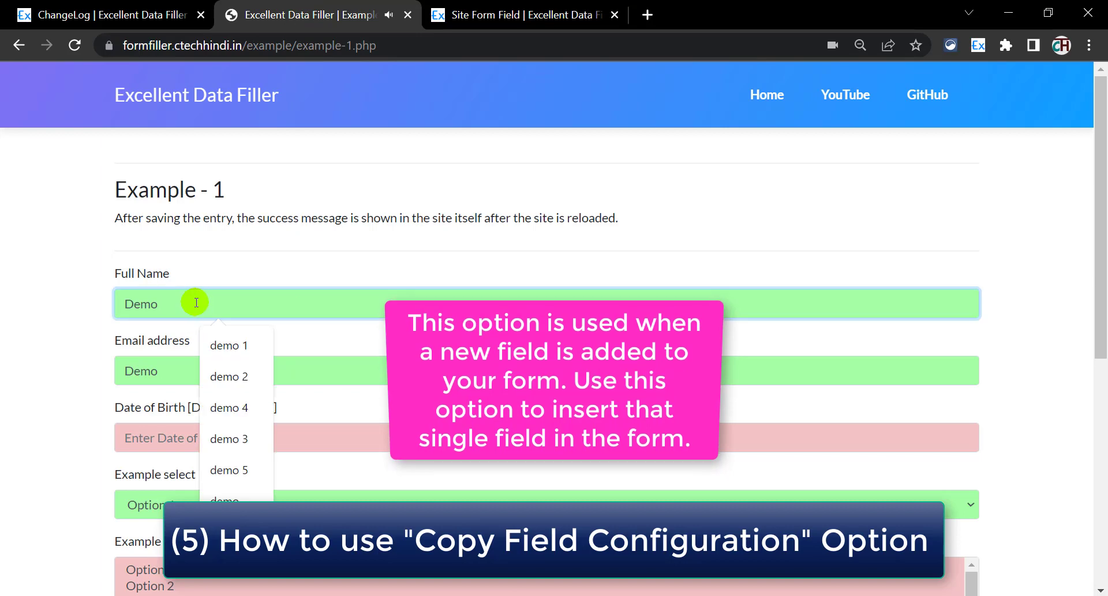
# - Delete the full_name field from the configuration and save it with Update
pyautogui.click(519, 14)
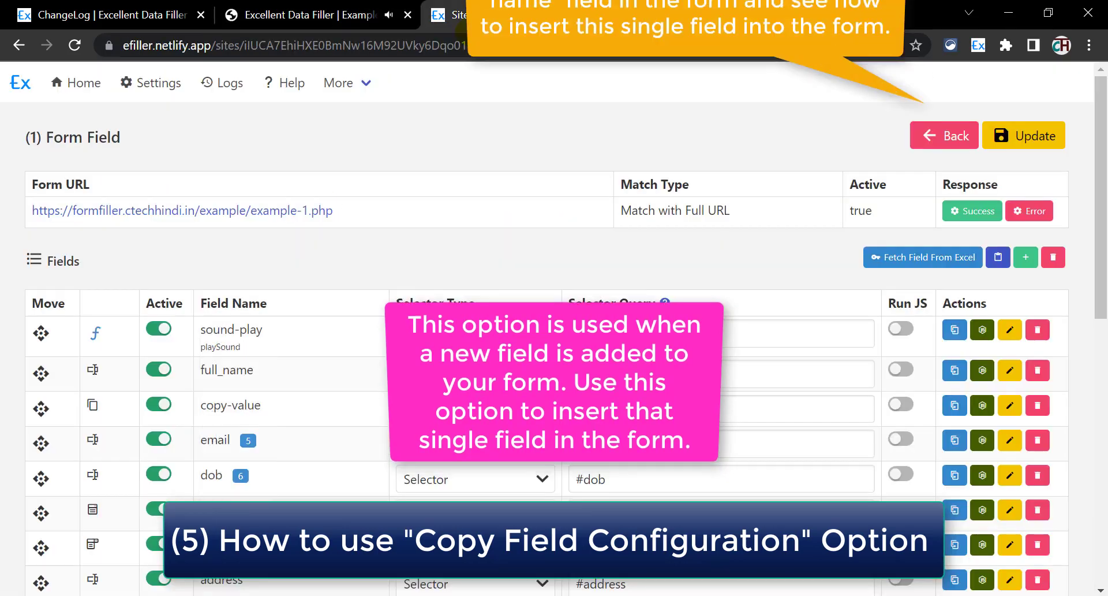
pyautogui.scroll(-3, 471, 240)
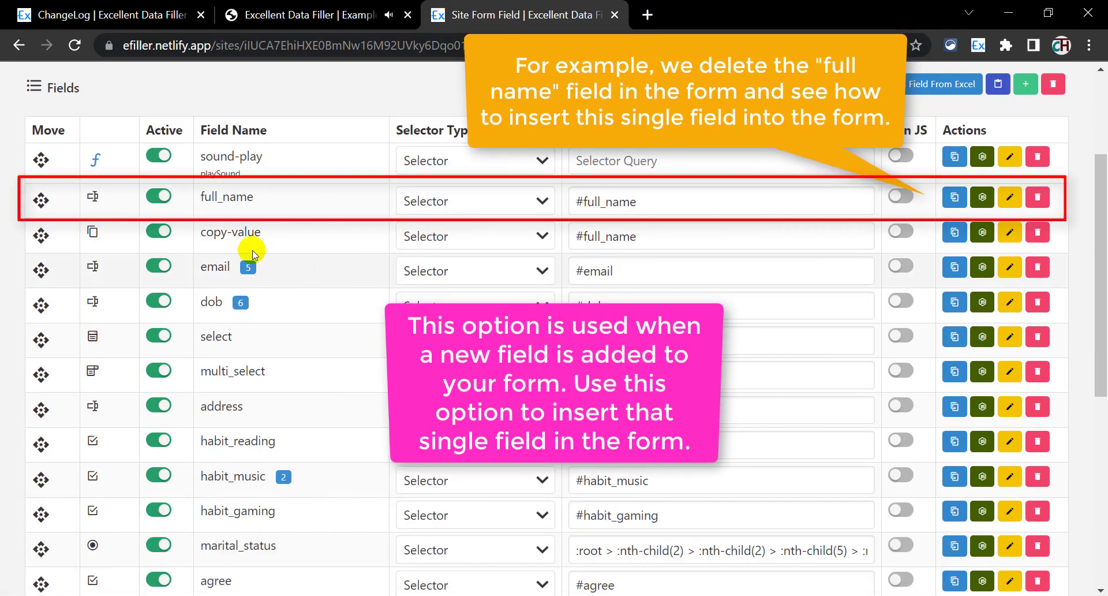
pyautogui.click(1034, 201)
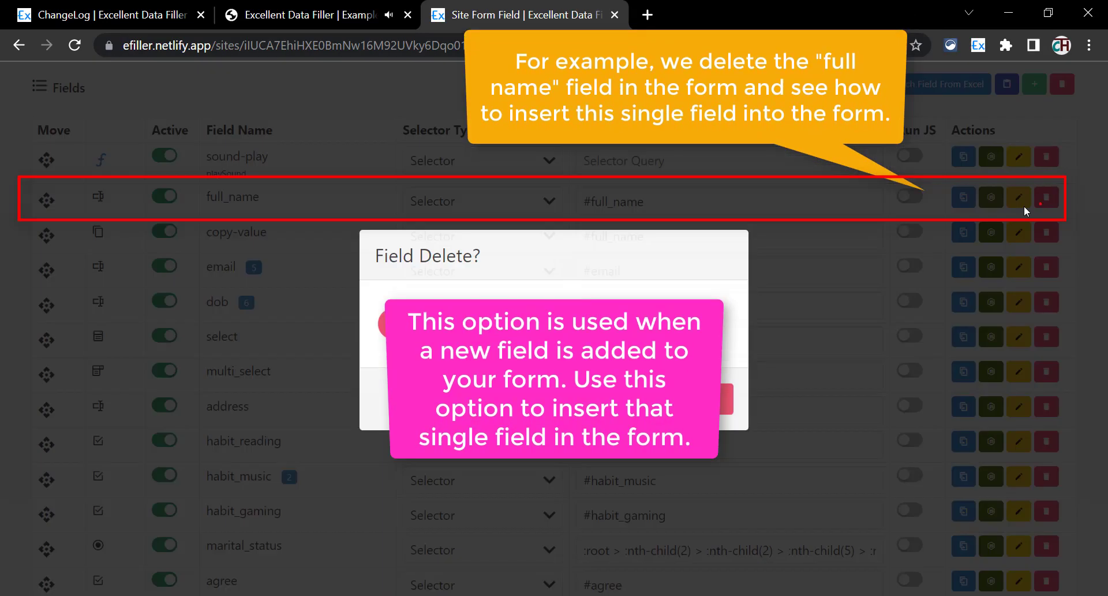
pyautogui.click(718, 404)
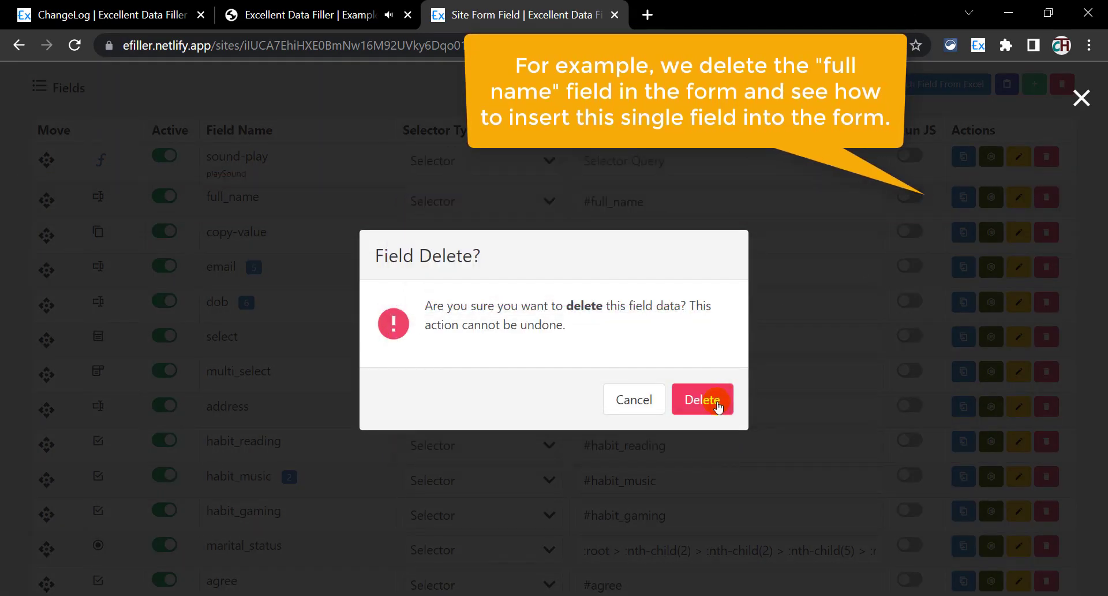
pyautogui.scroll(3, 527, 250)
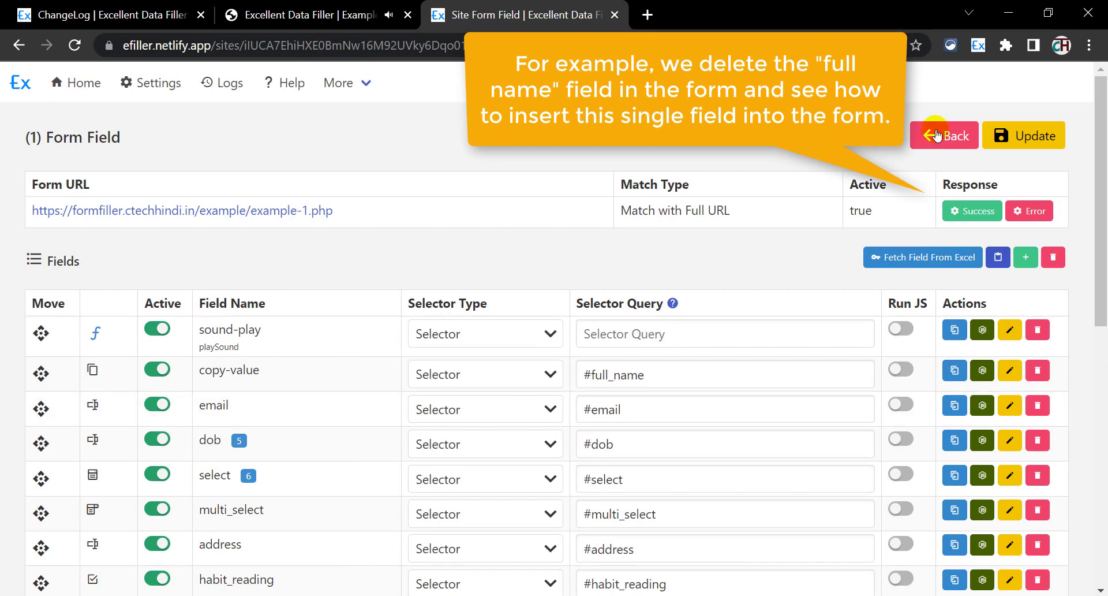
pyautogui.click(1013, 135)
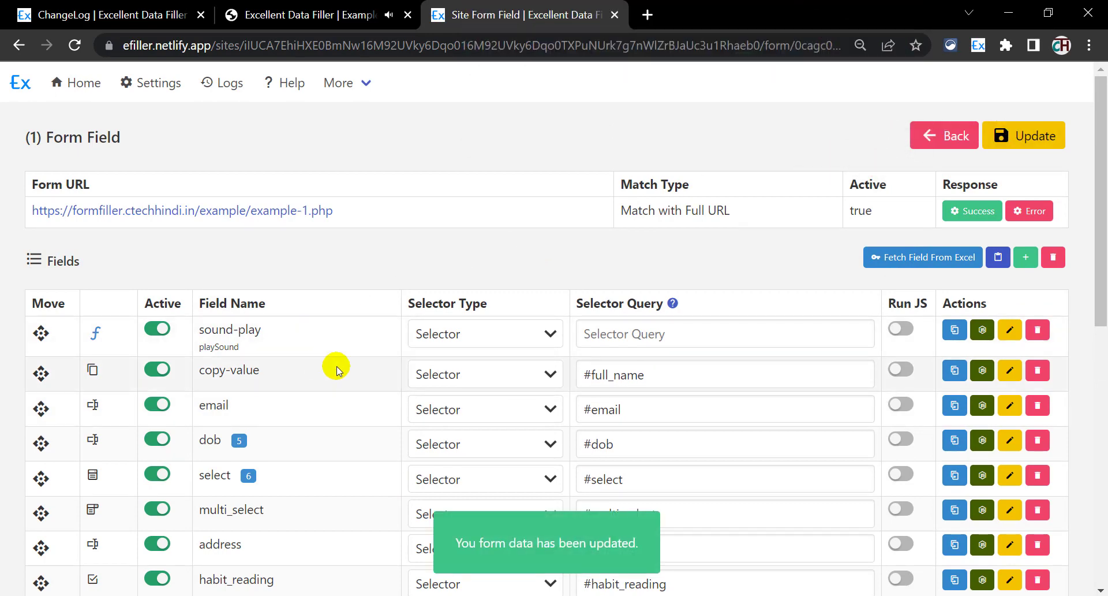
pyautogui.click(302, 7)
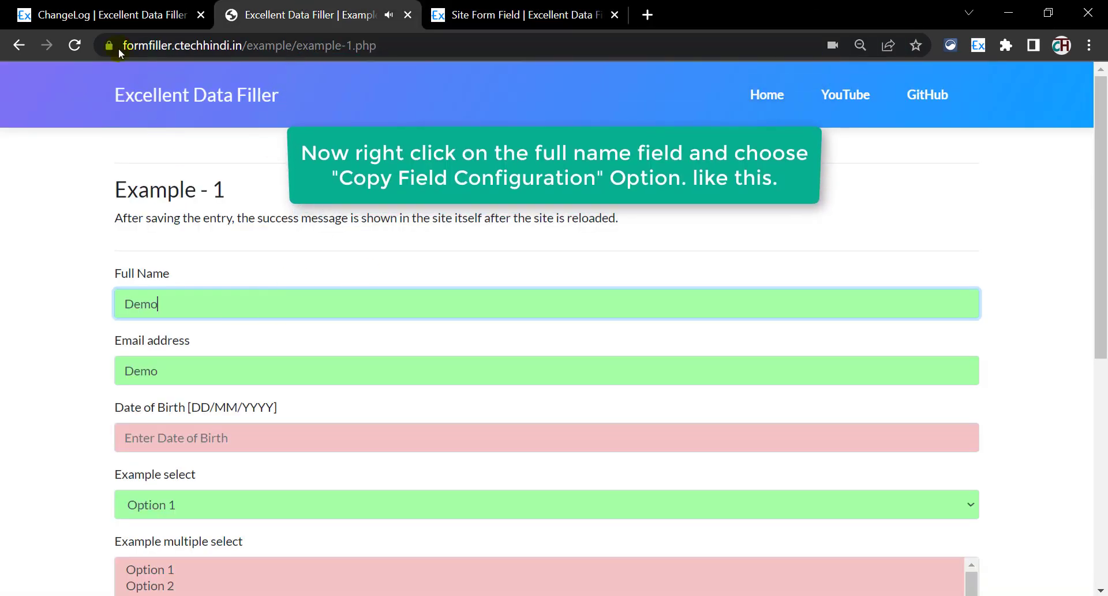
# - Copy Full Name's field configuration from the form and paste it as a new full_name row
pyautogui.rightClick(198, 301)
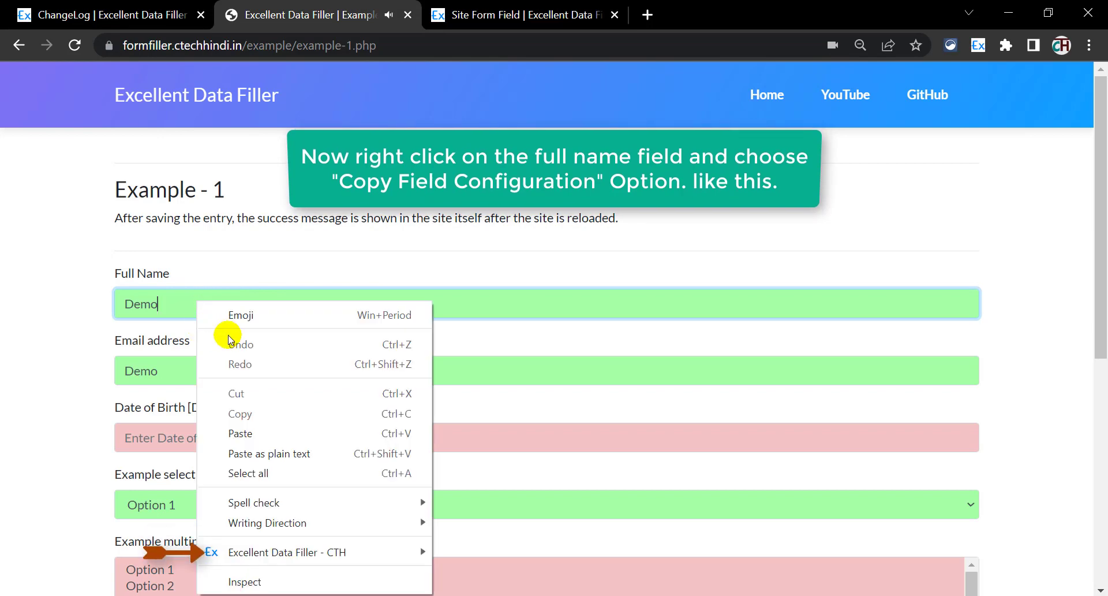
pyautogui.moveTo(306, 551)
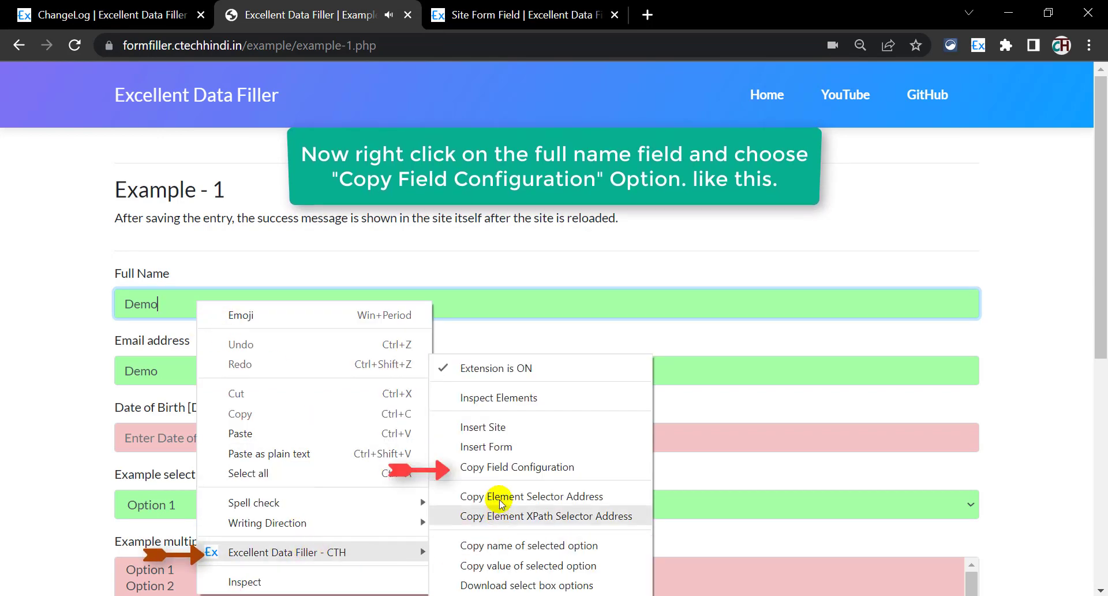
pyautogui.click(500, 395)
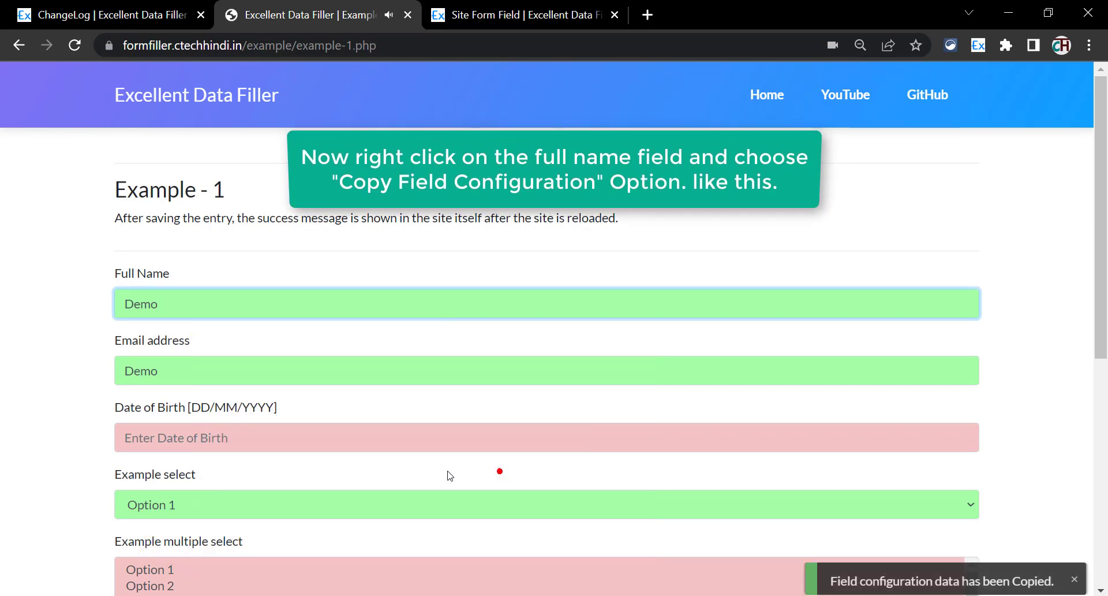
pyautogui.click(506, 13)
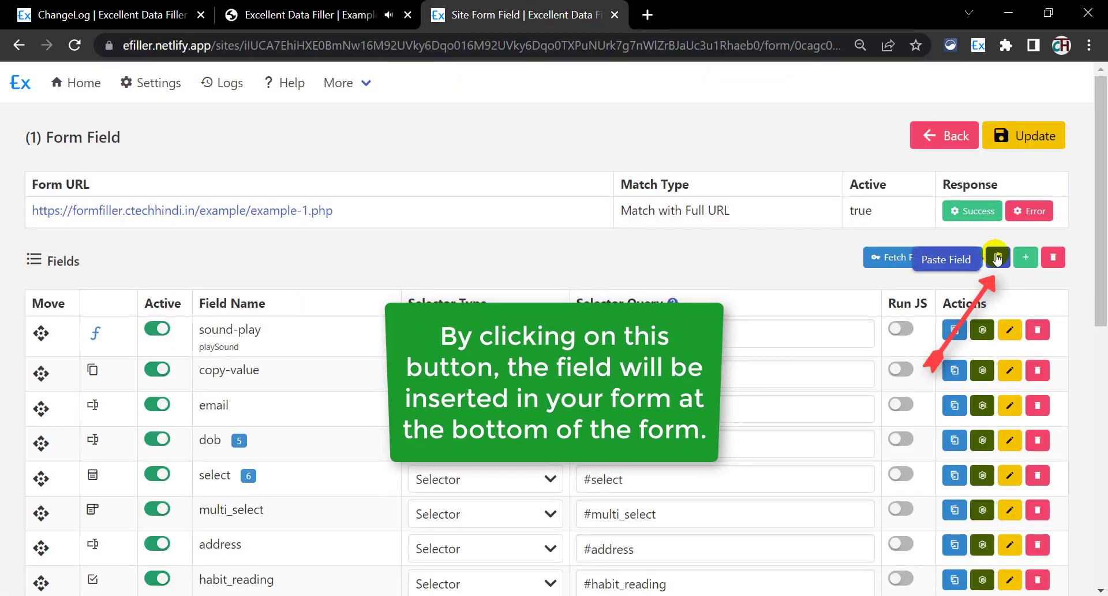
pyautogui.click(992, 252)
pyautogui.scroll(-3, 348, 453)
pyautogui.scroll(-2, 240, 475)
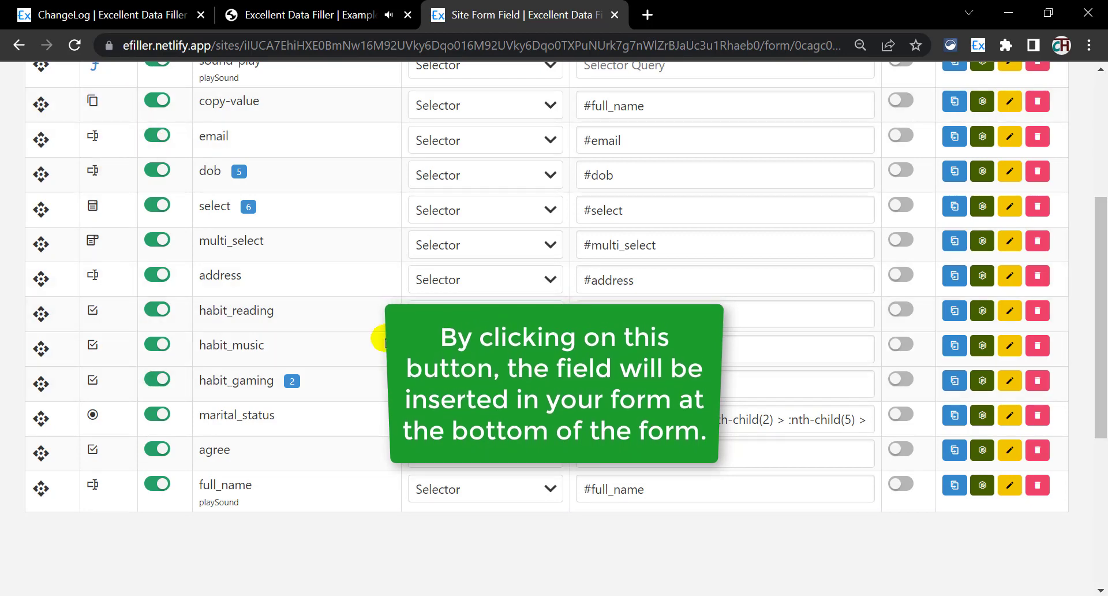
# - Open the full_name field's settings panel, then close it without changes
pyautogui.click(1009, 488)
pyautogui.scroll(10, 848, 369)
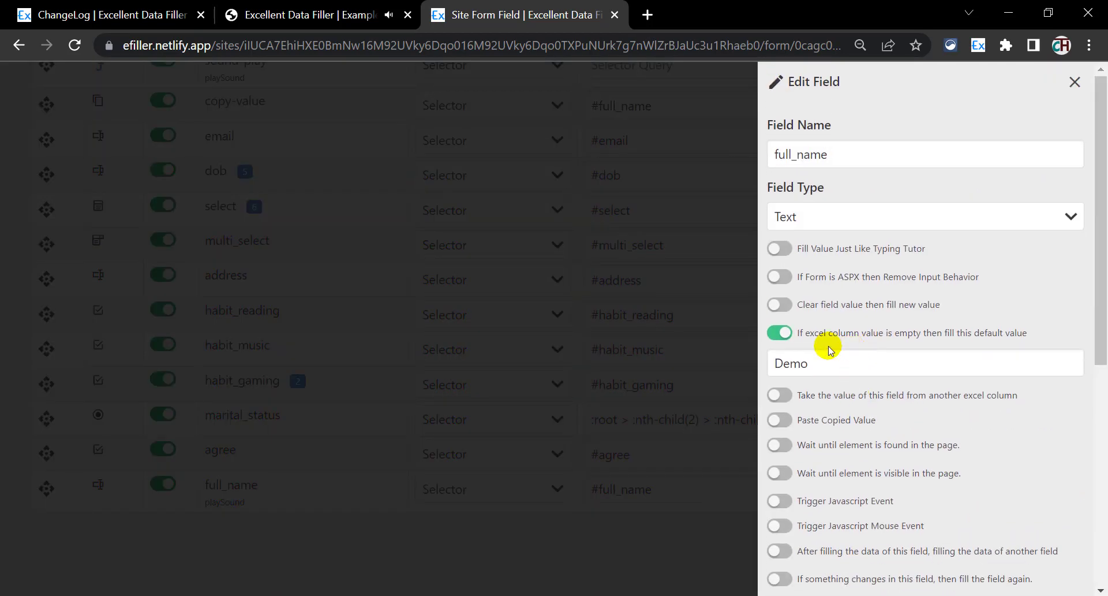
pyautogui.click(650, 533)
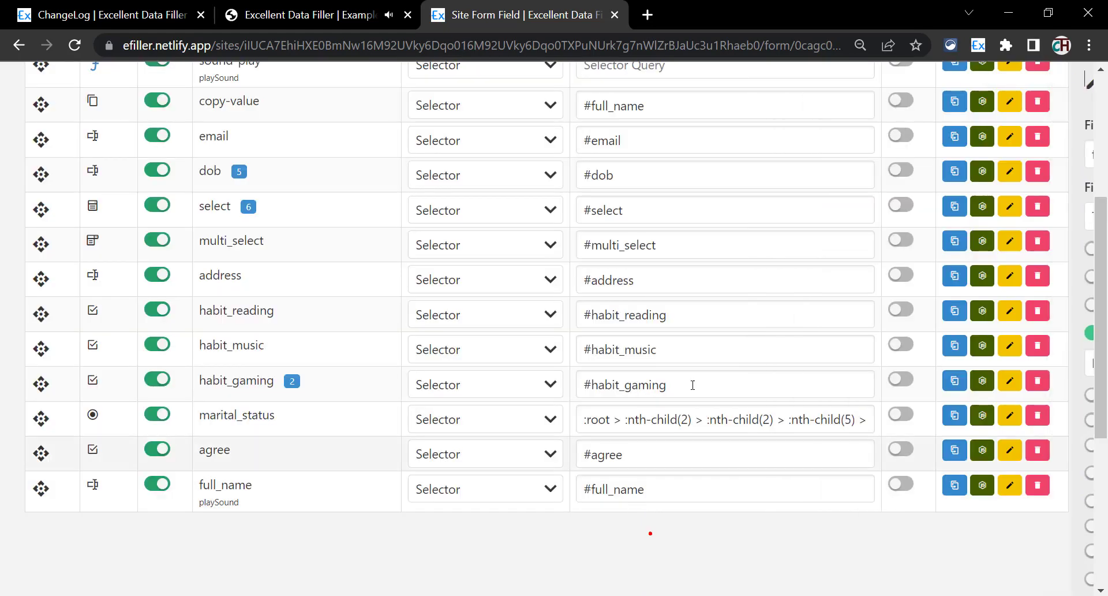
# - Drag the full_name row to the top of the fields table and save with Update
pyautogui.moveTo(41, 502); pyautogui.dragTo(41, 253)
pyautogui.scroll(5, 65, 359)
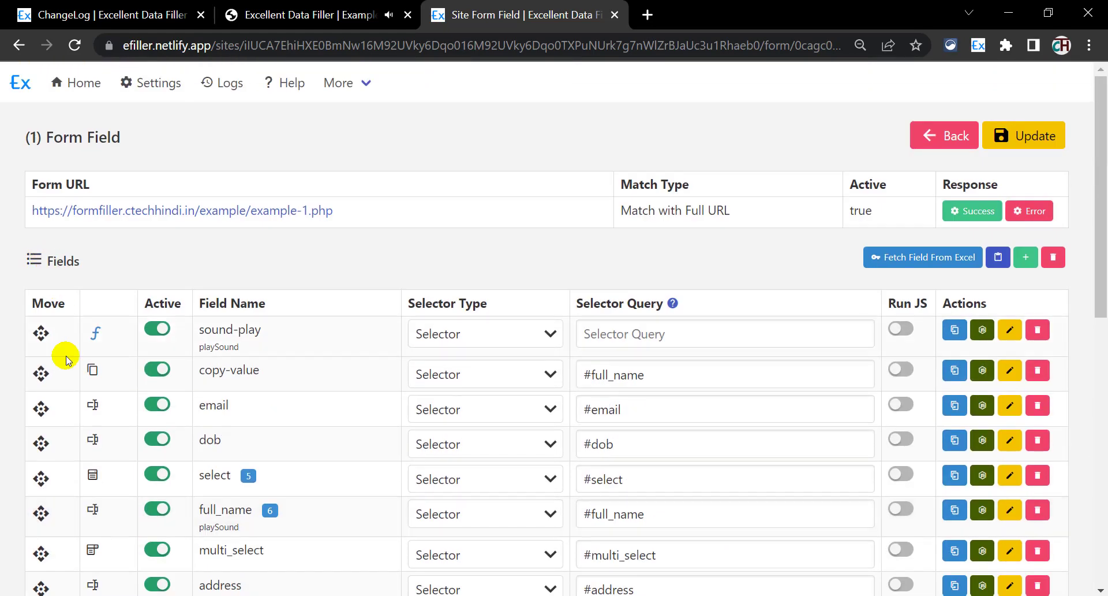
pyautogui.moveTo(51, 334); pyautogui.dragTo(51, 335)
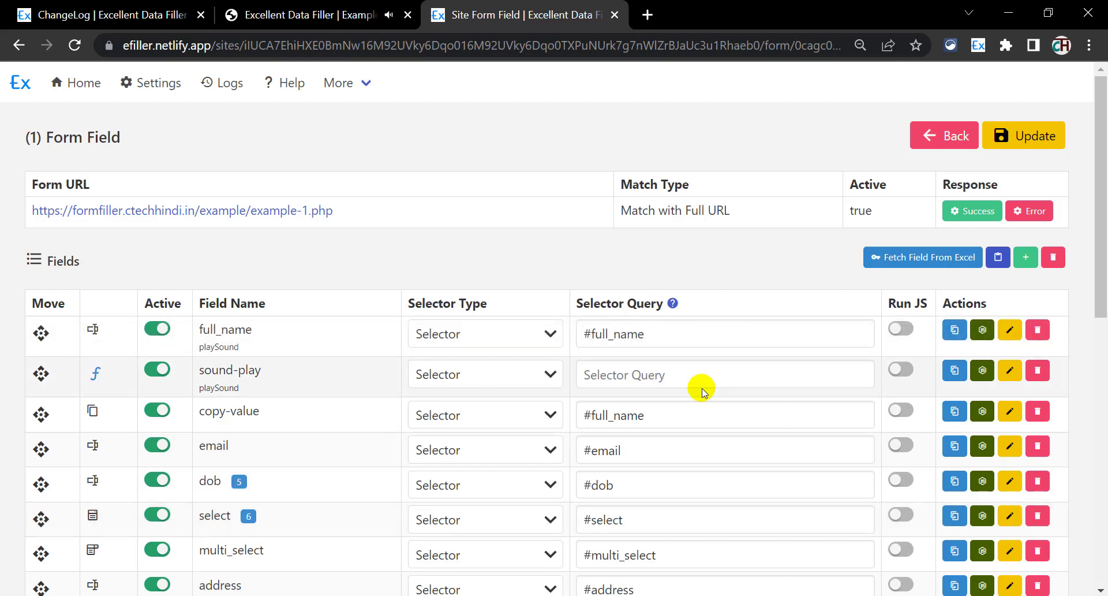
pyautogui.click(1022, 135)
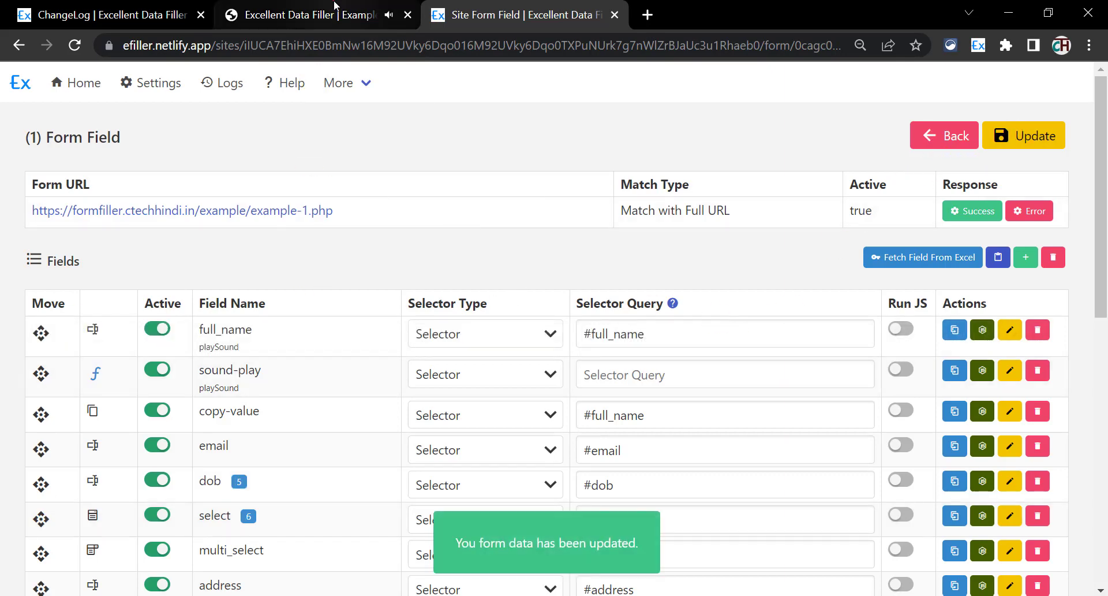
pyautogui.click(306, 14)
# - Reload the Example-1 form, confirm Full Name refilled with 'Demo', then return to ChangeLog
pyautogui.click(74, 45)
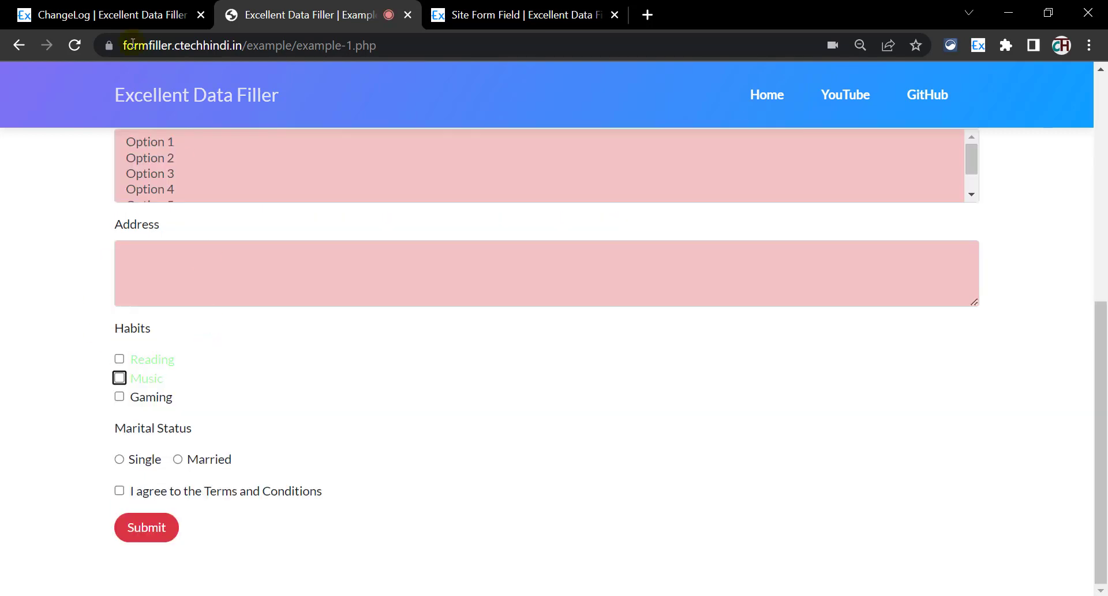
pyautogui.scroll(5, 179, 183)
pyautogui.scroll(3, 188, 184)
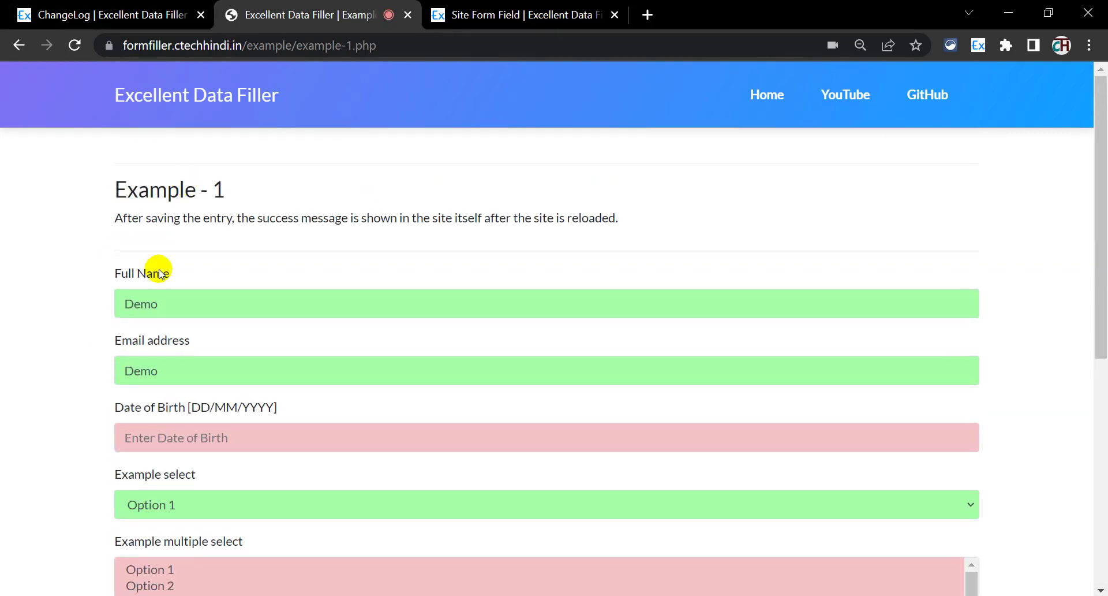
pyautogui.doubleClick(121, 304)
pyautogui.click(164, 8)
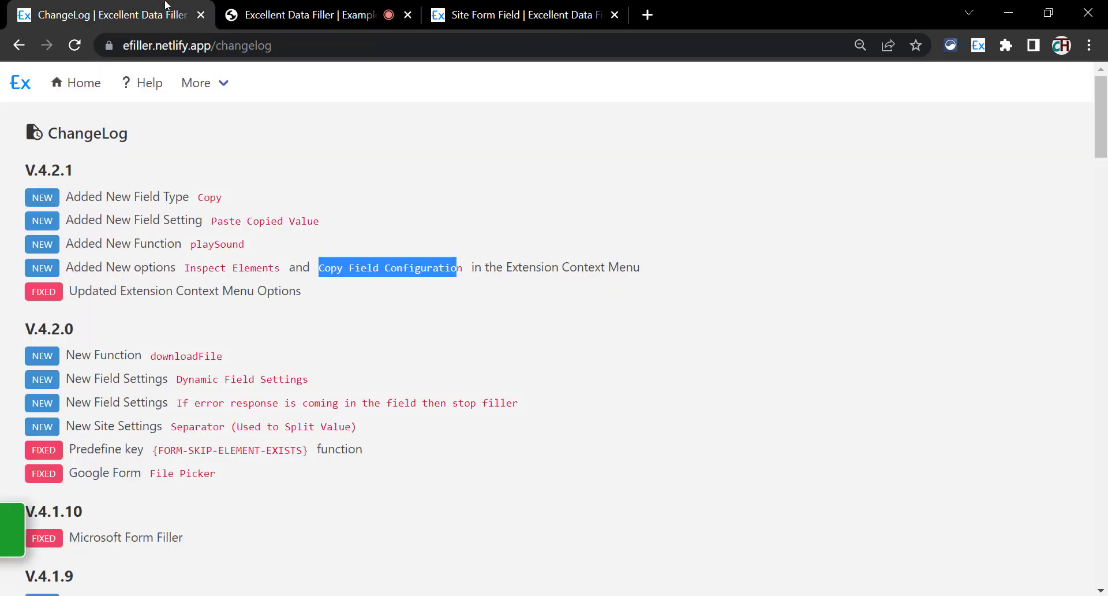